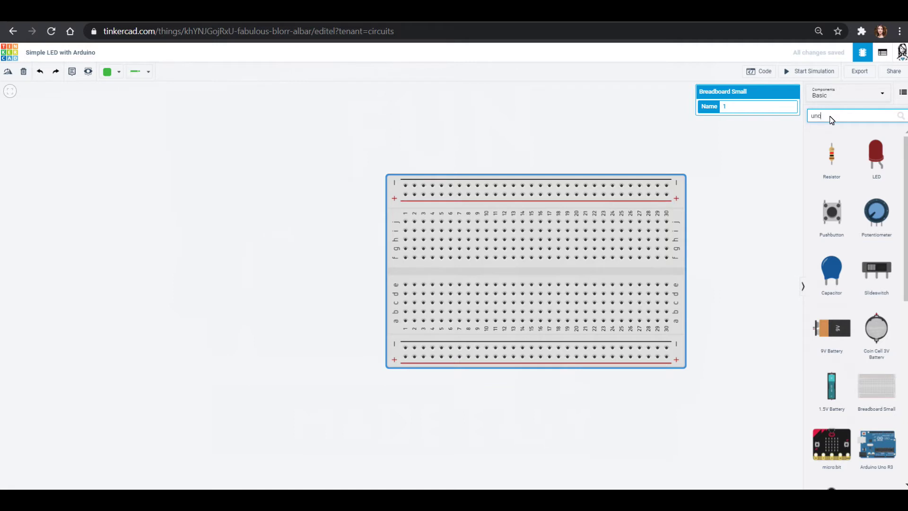
- Place an Arduino Uno R3 beside the breadboard and clear the component search
{"action": "left_click_drag", "start_coordinate": [843, 169], "coordinate": [241, 273]}
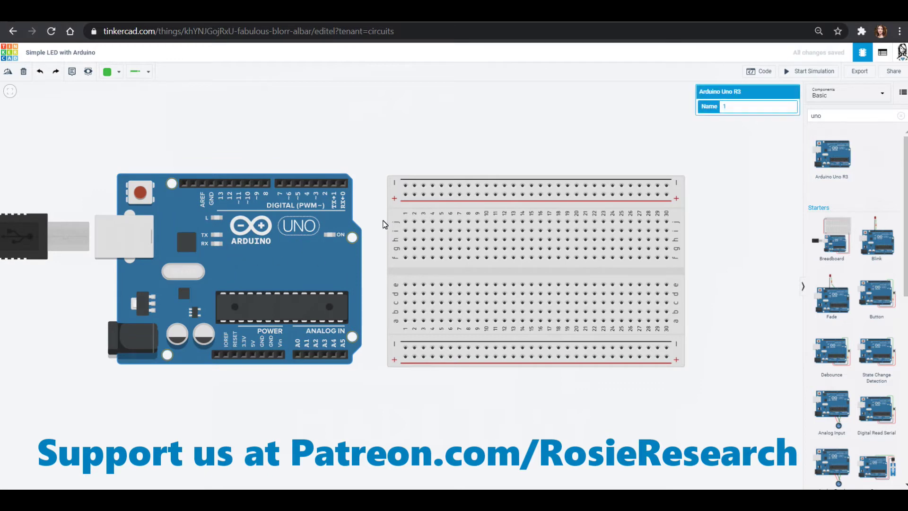
{"action": "left_click", "coordinate": [734, 139]}
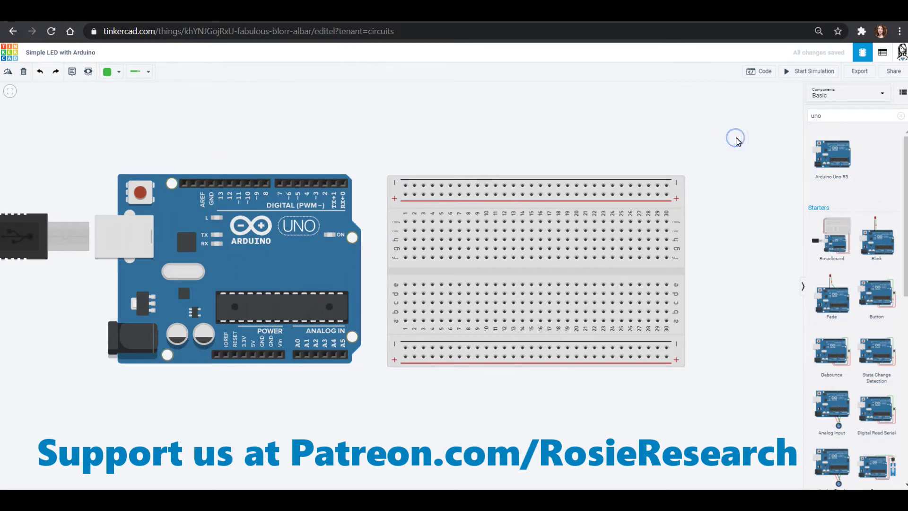
{"action": "left_click", "coordinate": [901, 116]}
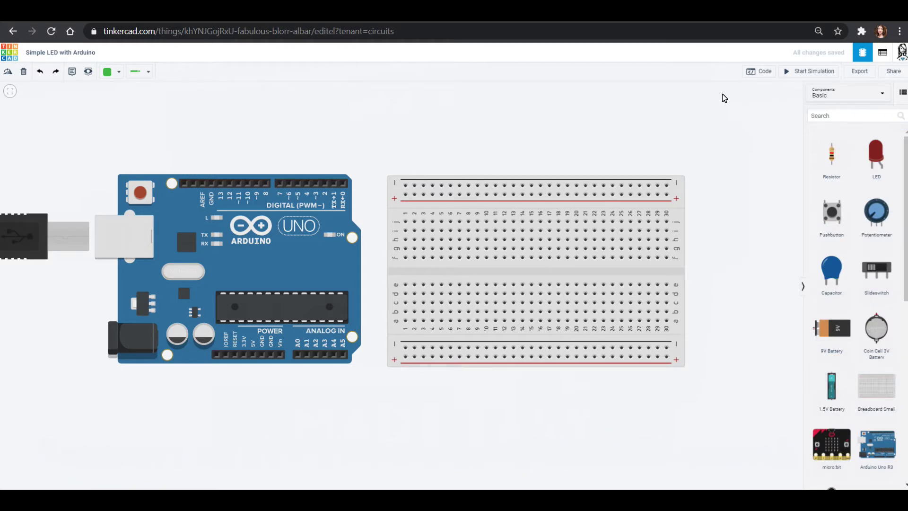
- Place a red LED in breadboard row f, columns 14 and 15, and a resistor from the negative rail to column 14, row j
{"action": "left_click_drag", "start_coordinate": [876, 154], "coordinate": [531, 221]}
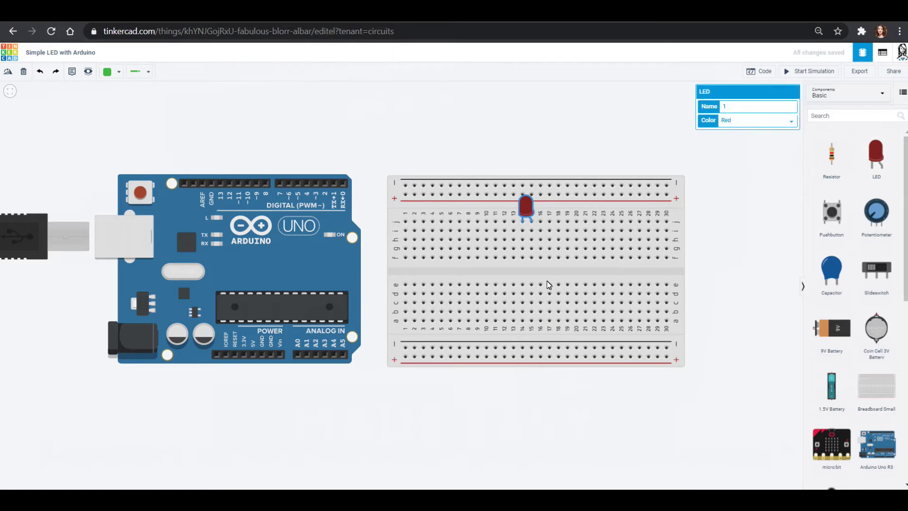
{"action": "left_click_drag", "start_coordinate": [529, 208], "coordinate": [528, 229]}
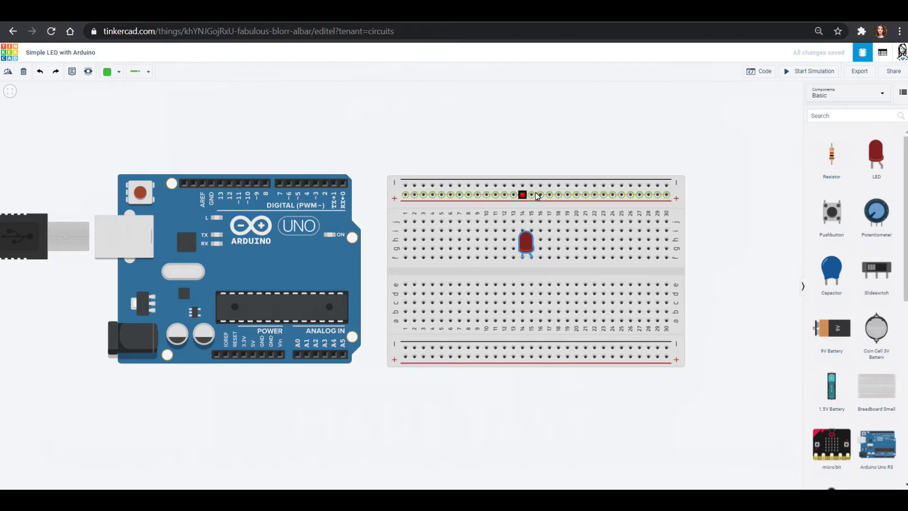
{"action": "left_click_drag", "start_coordinate": [832, 155], "coordinate": [521, 204]}
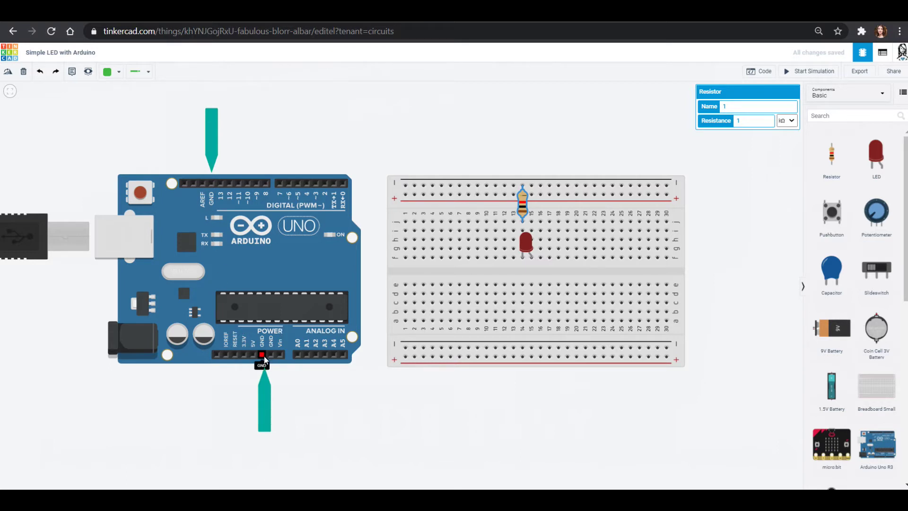
- Wire the Arduino's GND beside pin 13 to the first hole of the breadboard's upper negative rail and colour the wire black
{"action": "left_click", "coordinate": [211, 183]}
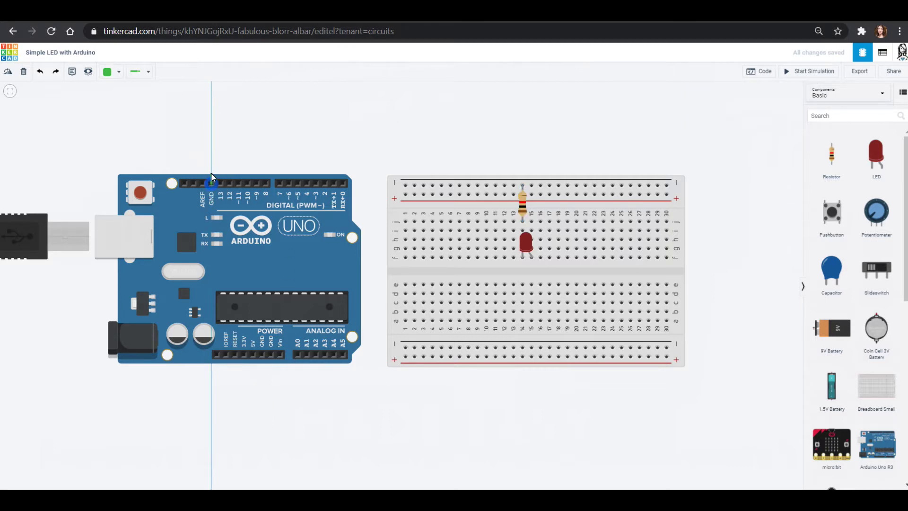
{"action": "left_click", "coordinate": [405, 185]}
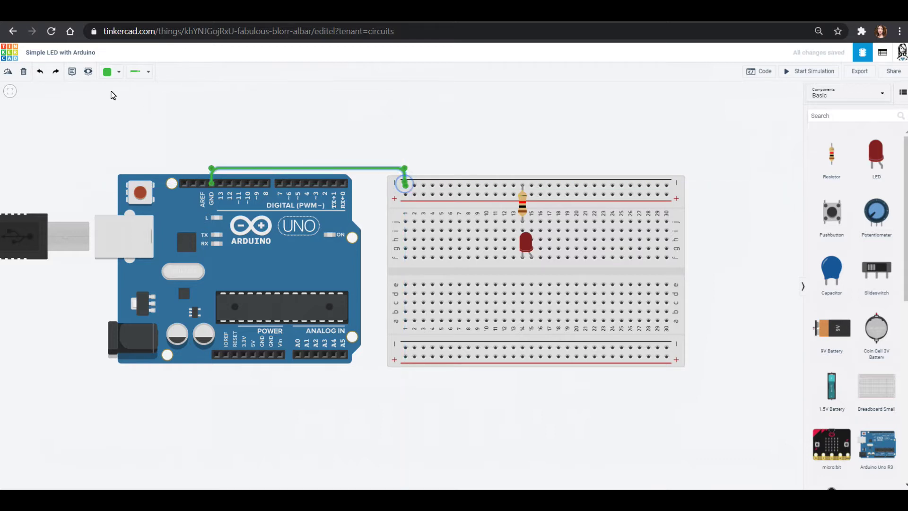
{"action": "left_click", "coordinate": [115, 77]}
{"action": "left_click", "coordinate": [120, 95]}
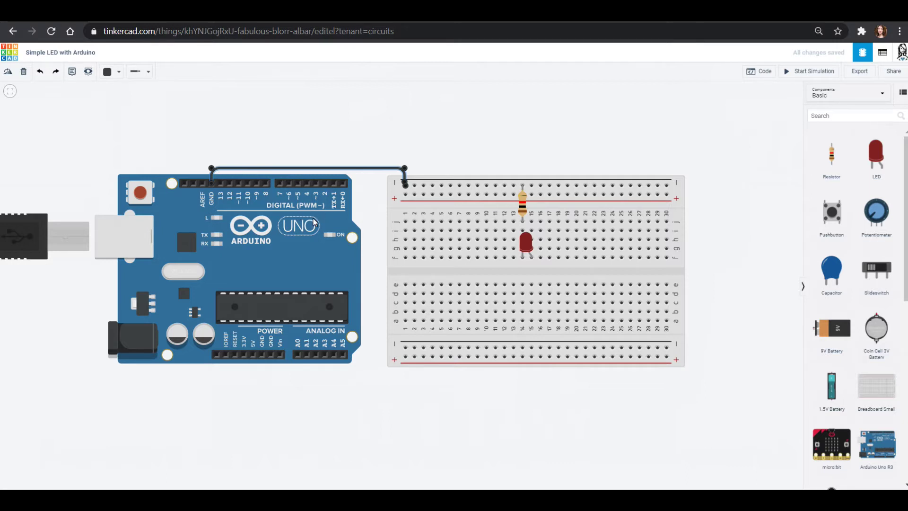
- Route a wire from Arduino digital pin 2 above the GND wire to breadboard column 15, row j, and colour it pink
{"action": "left_click", "coordinate": [326, 185]}
{"action": "left_click", "coordinate": [326, 157]}
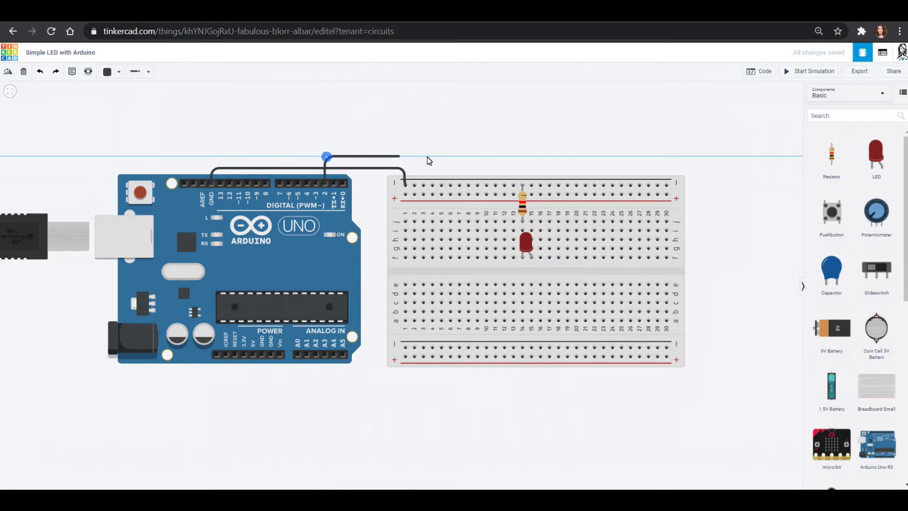
{"action": "left_click", "coordinate": [533, 157]}
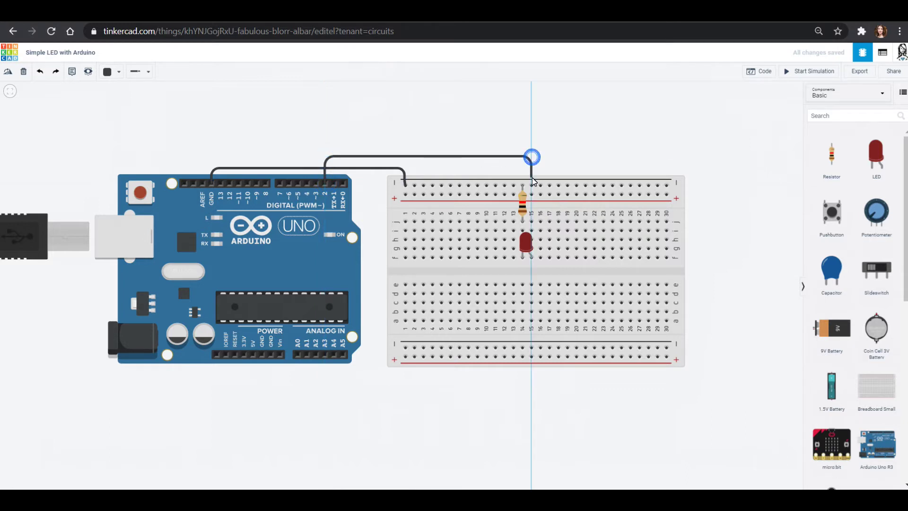
{"action": "left_click", "coordinate": [531, 222]}
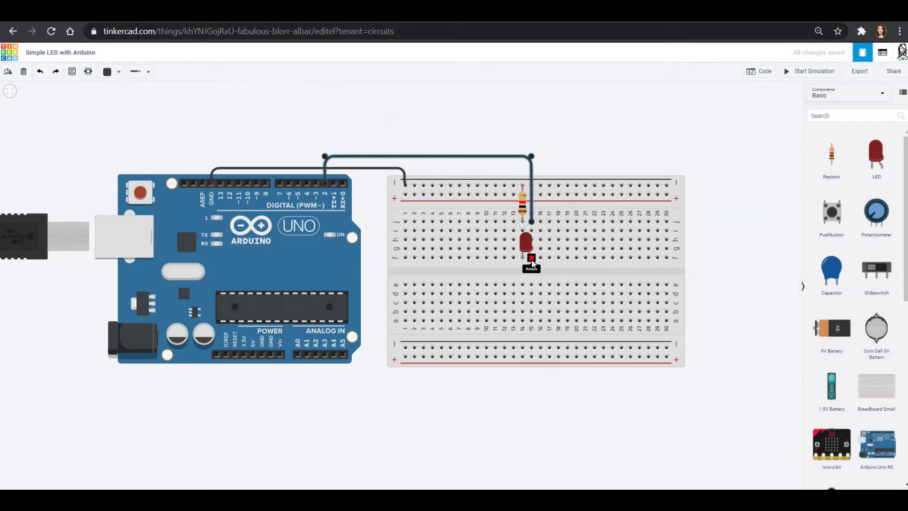
{"action": "left_click", "coordinate": [116, 72]}
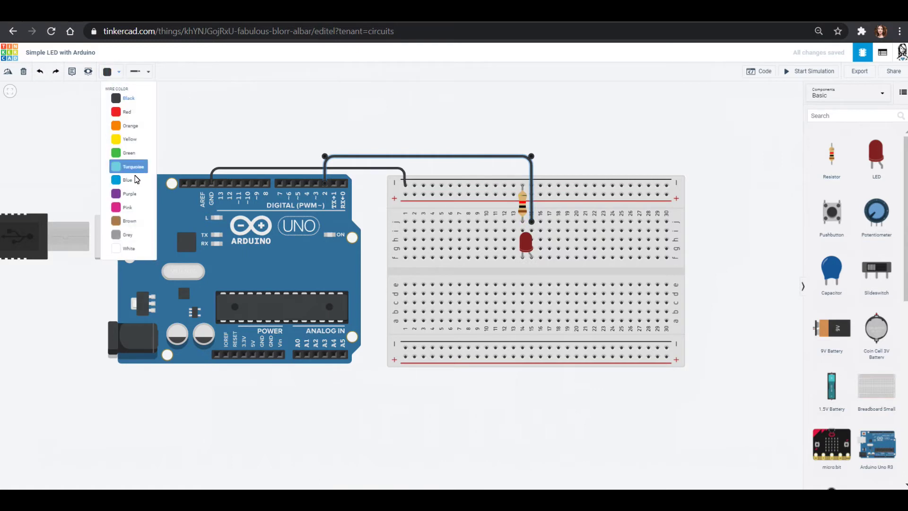
{"action": "left_click", "coordinate": [135, 207]}
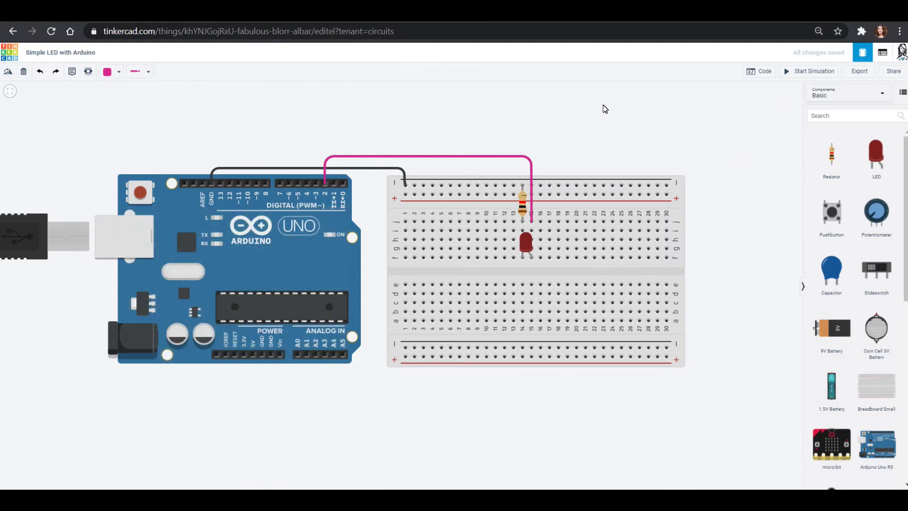
- Open the Arduino code editor and switch it from Blocks to Text mode, accepting the loss of the blocks
{"action": "left_click", "coordinate": [758, 72]}
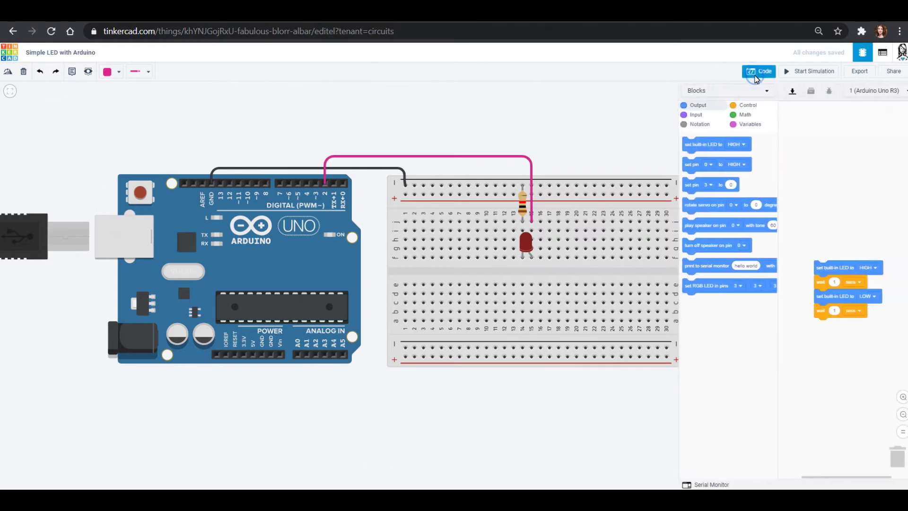
{"action": "left_click", "coordinate": [719, 94]}
{"action": "left_click", "coordinate": [708, 129]}
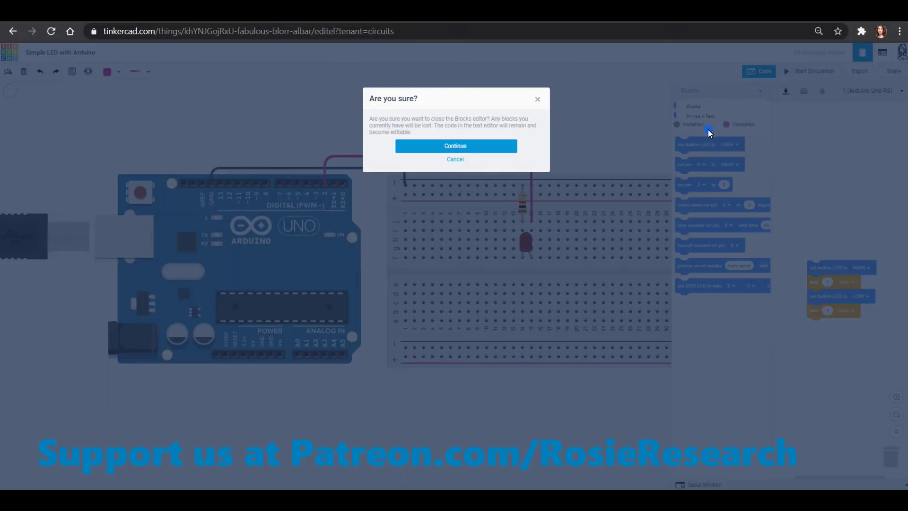
{"action": "left_click", "coordinate": [466, 146]}
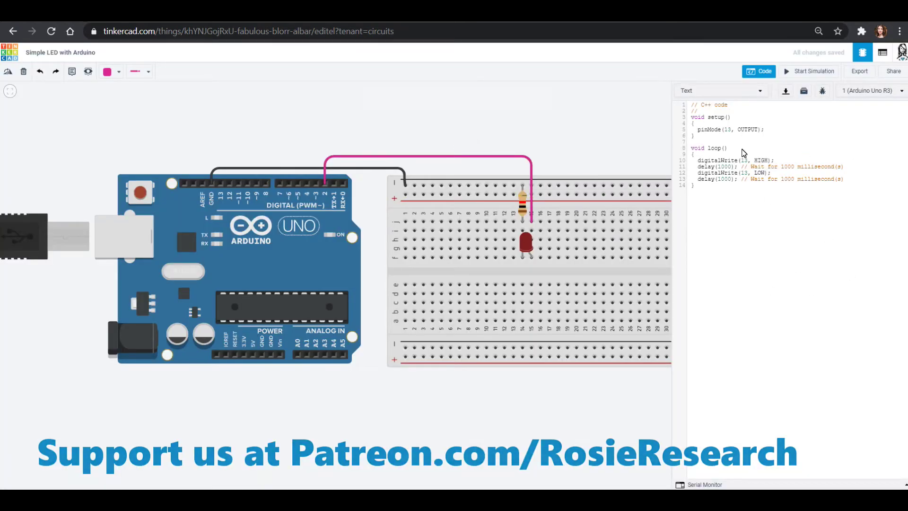
- Return the code editor to block coding, clearing the text code, and show it in Blocks + Text mode
{"action": "left_click", "coordinate": [741, 91]}
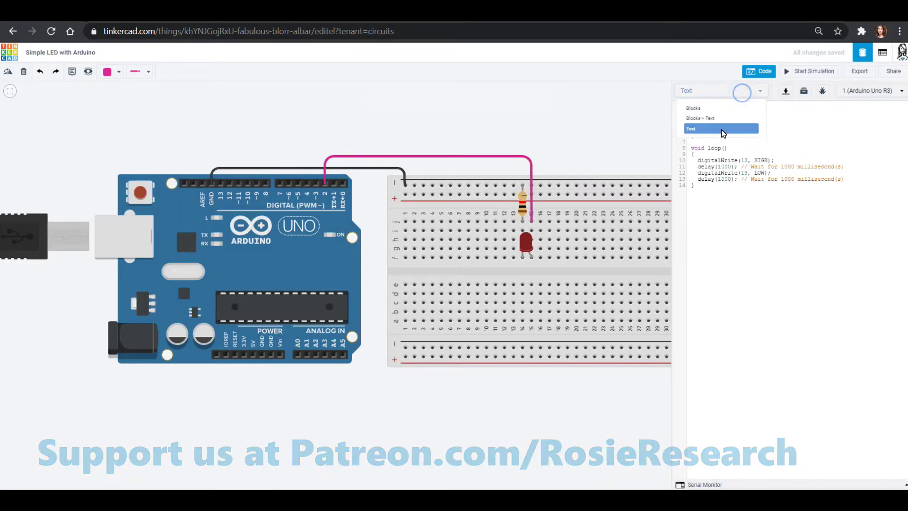
{"action": "left_click", "coordinate": [722, 112]}
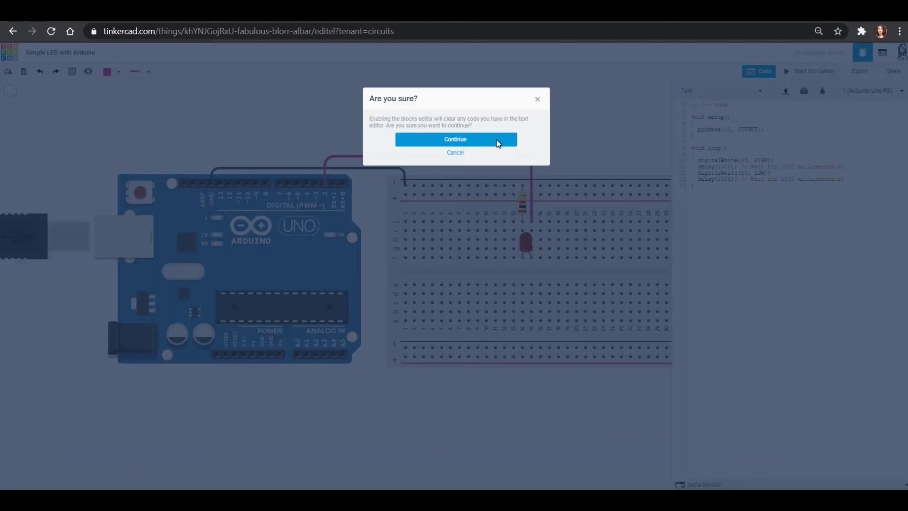
{"action": "left_click", "coordinate": [496, 138]}
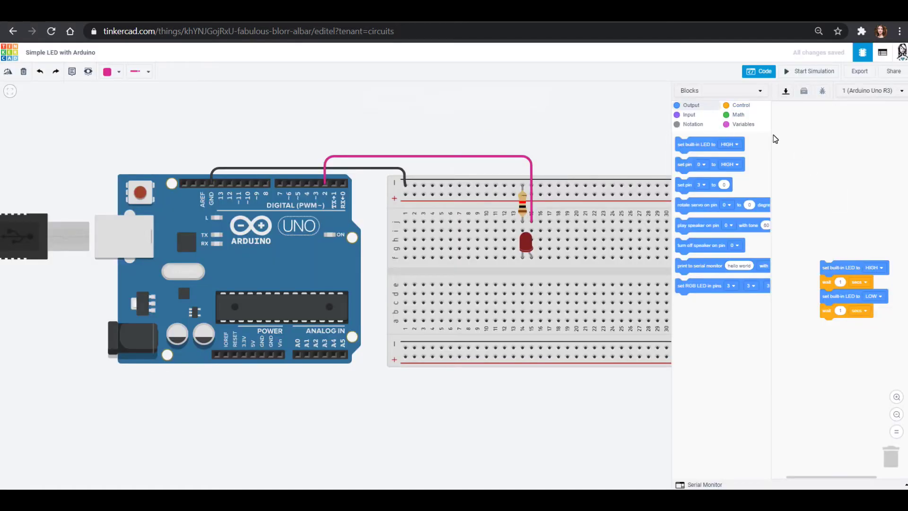
{"action": "left_click", "coordinate": [703, 92]}
{"action": "left_click", "coordinate": [706, 115]}
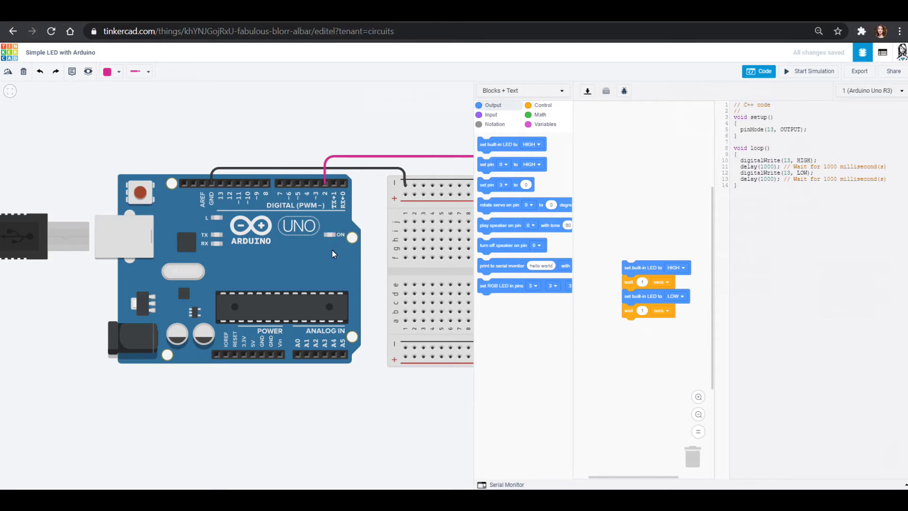
- Delete the whole default built-in LED block stack and switch the code editor to Blocks mode
{"action": "left_click_drag", "start_coordinate": [643, 268], "coordinate": [512, 334]}
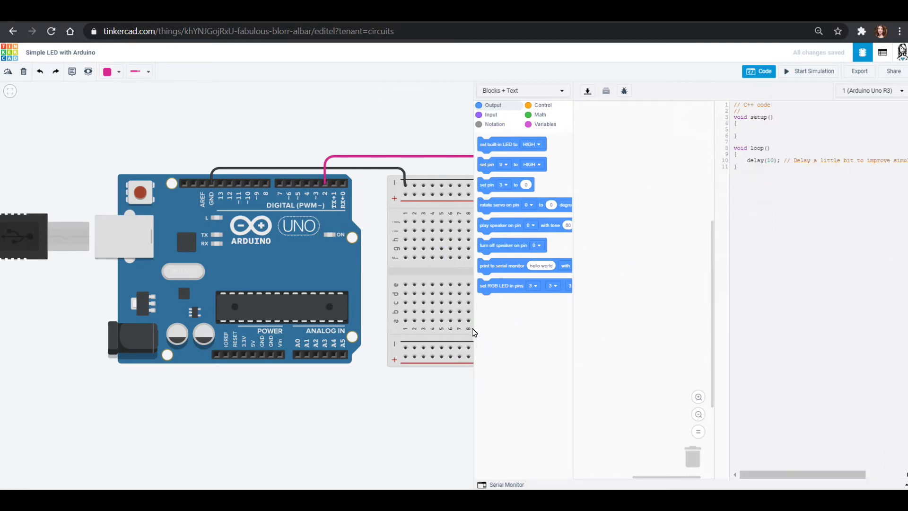
{"action": "left_click", "coordinate": [538, 91]}
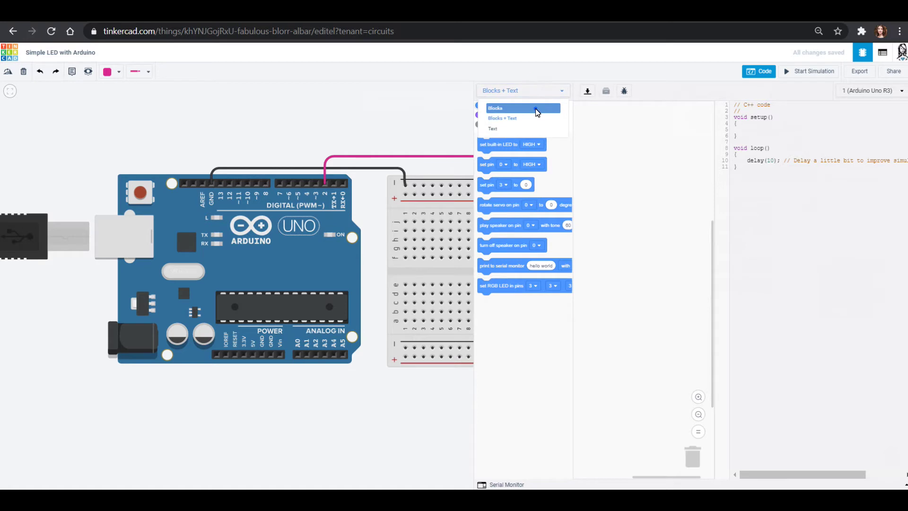
{"action": "left_click", "coordinate": [535, 105]}
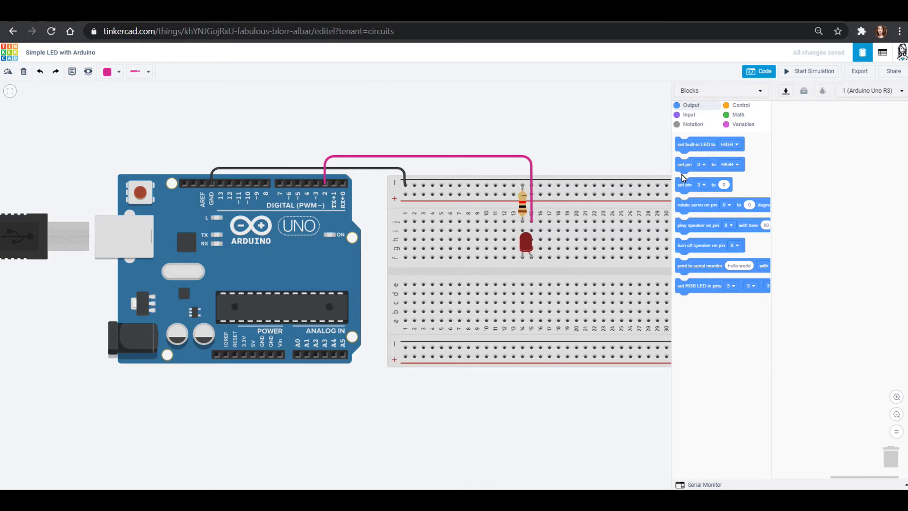
- Add an output block that sets pin 2 to HIGH and test it by starting and stopping the simulation
{"action": "left_click_drag", "start_coordinate": [683, 169], "coordinate": [794, 164]}
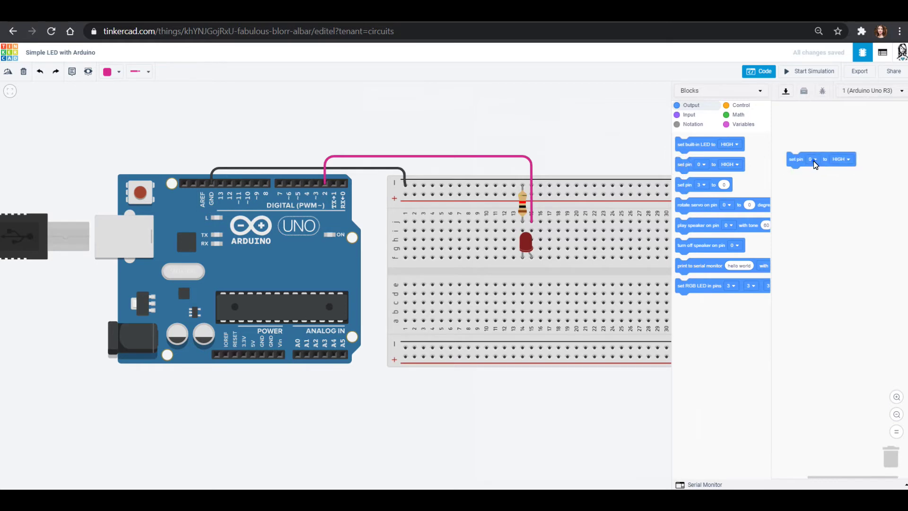
{"action": "left_click", "coordinate": [814, 161]}
{"action": "left_click", "coordinate": [805, 196]}
{"action": "left_click", "coordinate": [796, 72]}
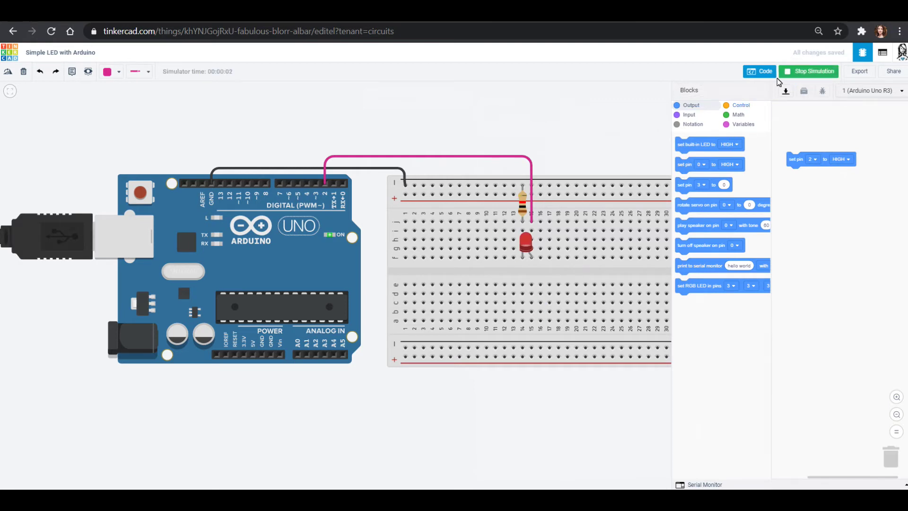
{"action": "left_click", "coordinate": [788, 71]}
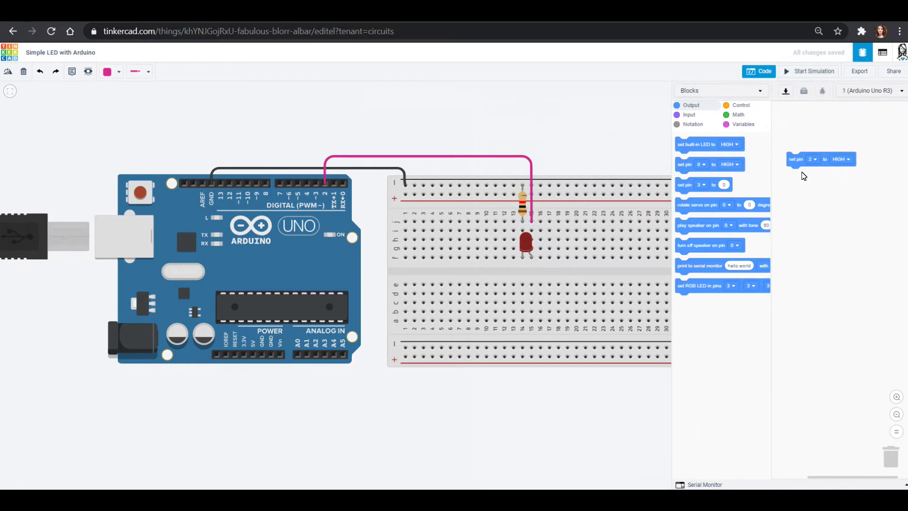
- Attach a wait block of 1 secs below the block that sets pin 2 to HIGH
{"action": "left_click", "coordinate": [737, 109]}
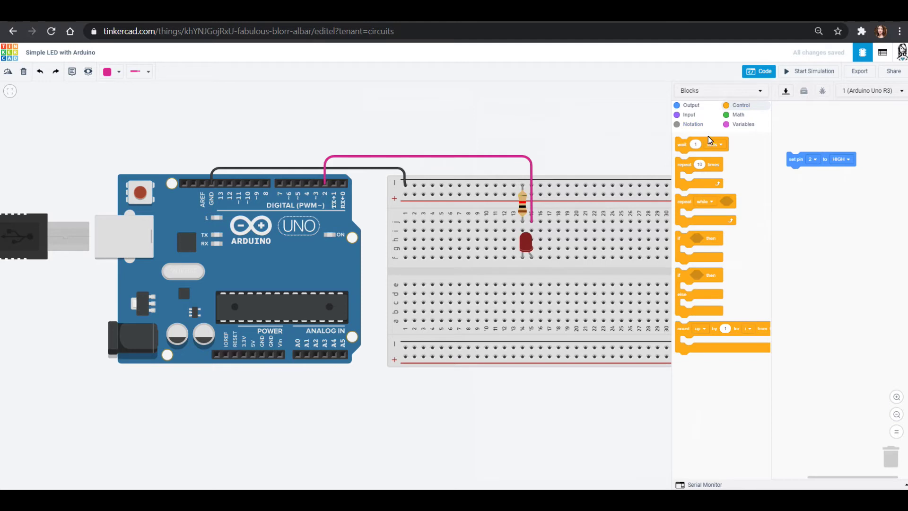
{"action": "left_click_drag", "start_coordinate": [682, 145], "coordinate": [804, 180]}
{"action": "left_click", "coordinate": [829, 178]}
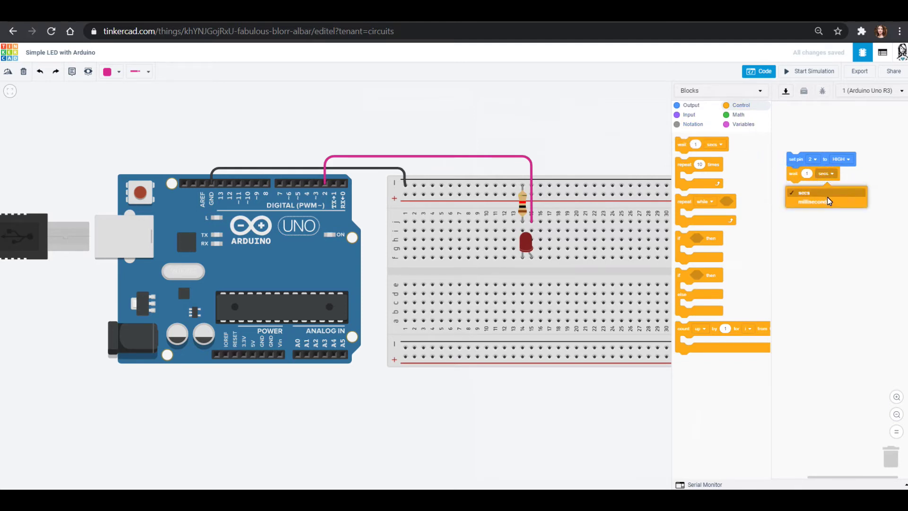
{"action": "left_click", "coordinate": [827, 191]}
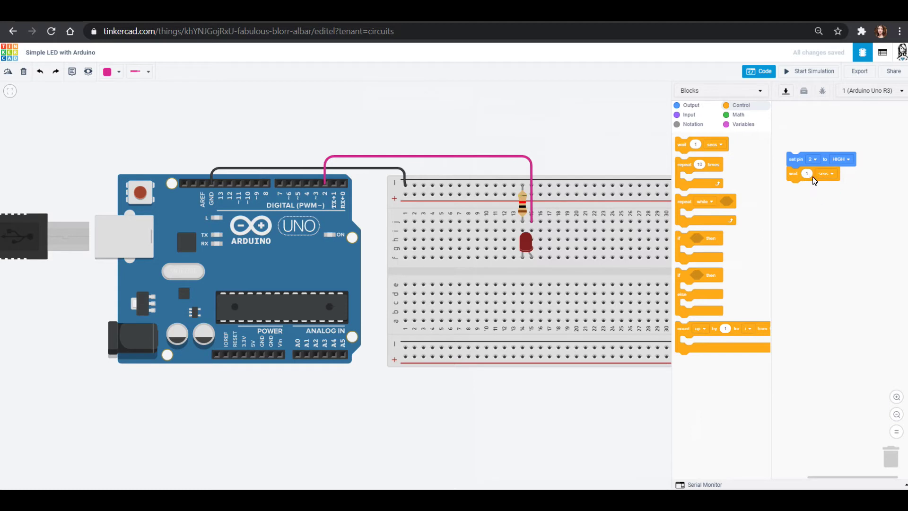
- Add an output block below the wait block that sets pin 2 to LOW
{"action": "left_click", "coordinate": [690, 106]}
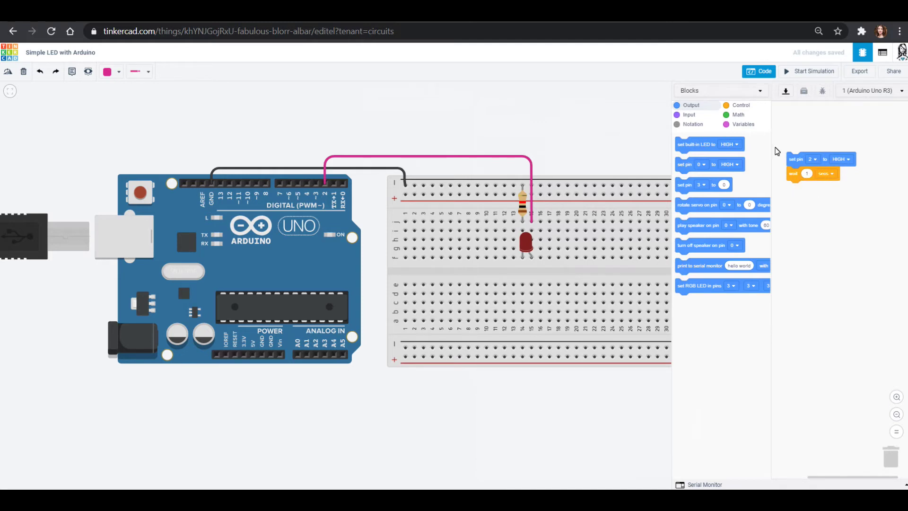
{"action": "left_click_drag", "start_coordinate": [687, 175], "coordinate": [799, 197]}
{"action": "left_click", "coordinate": [815, 188]}
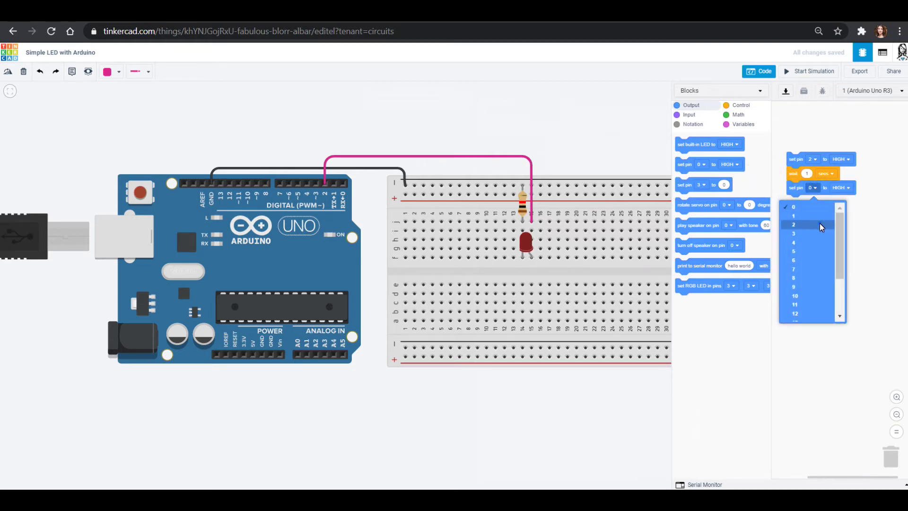
{"action": "left_click", "coordinate": [820, 224]}
{"action": "left_click", "coordinate": [844, 187]}
{"action": "left_click", "coordinate": [843, 216]}
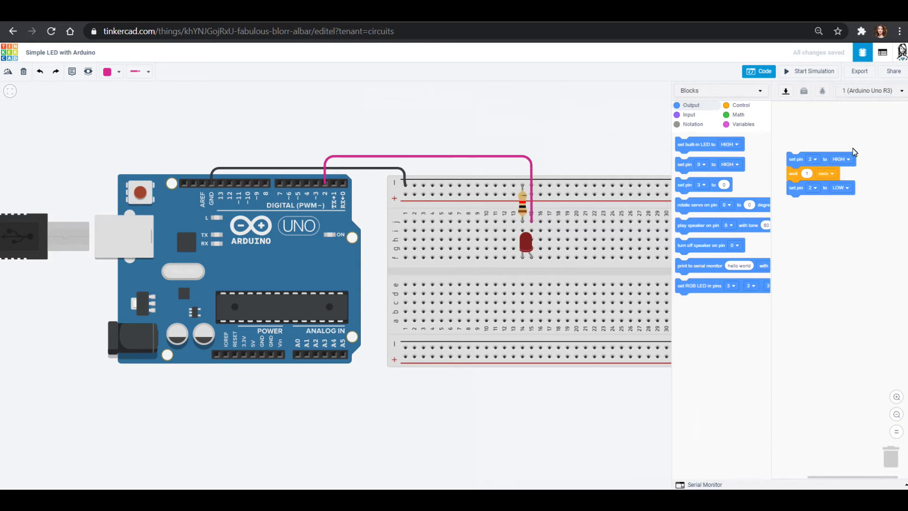
- Attach a second wait block of 1 secs at the end of the stack and start the simulation
{"action": "left_click", "coordinate": [741, 106]}
{"action": "left_click_drag", "start_coordinate": [689, 145], "coordinate": [807, 208]}
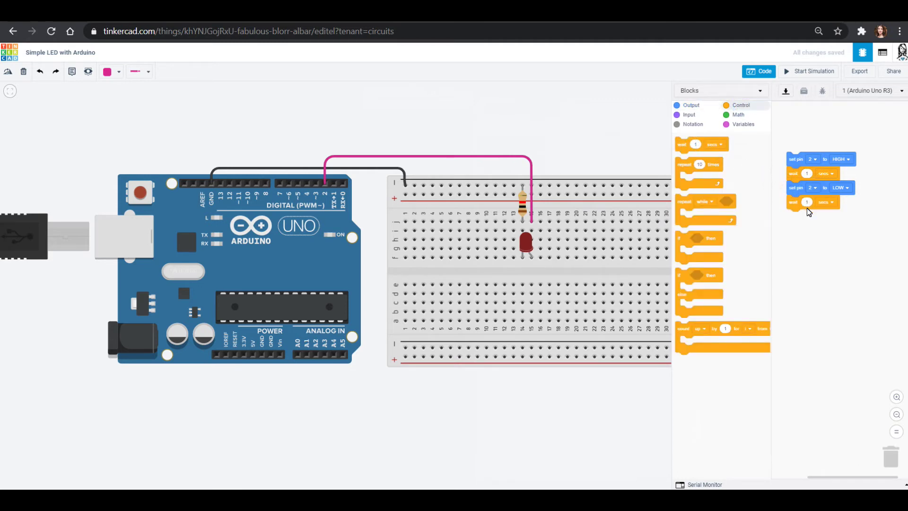
{"action": "left_click", "coordinate": [785, 72]}
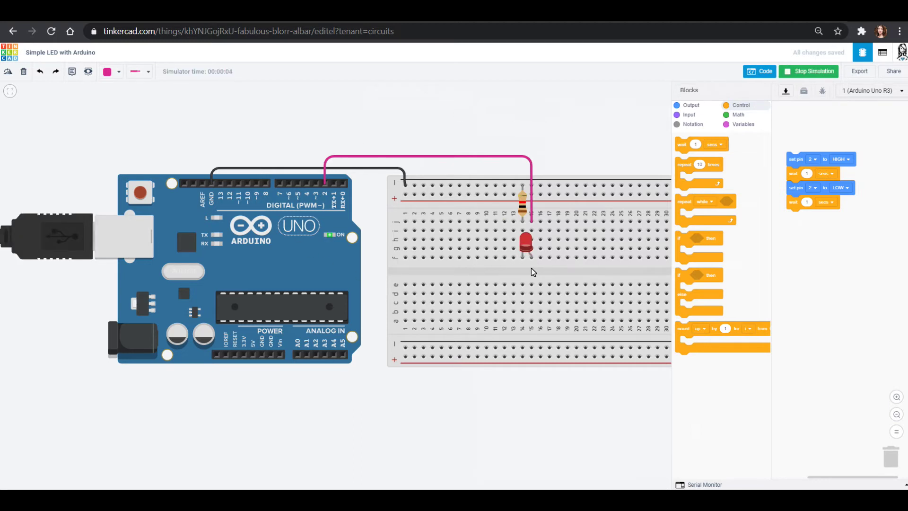
- Stop the simulation and add an orange LED to the breadboard with its legs in row f, columns 17 and 18
{"action": "left_click", "coordinate": [791, 73]}
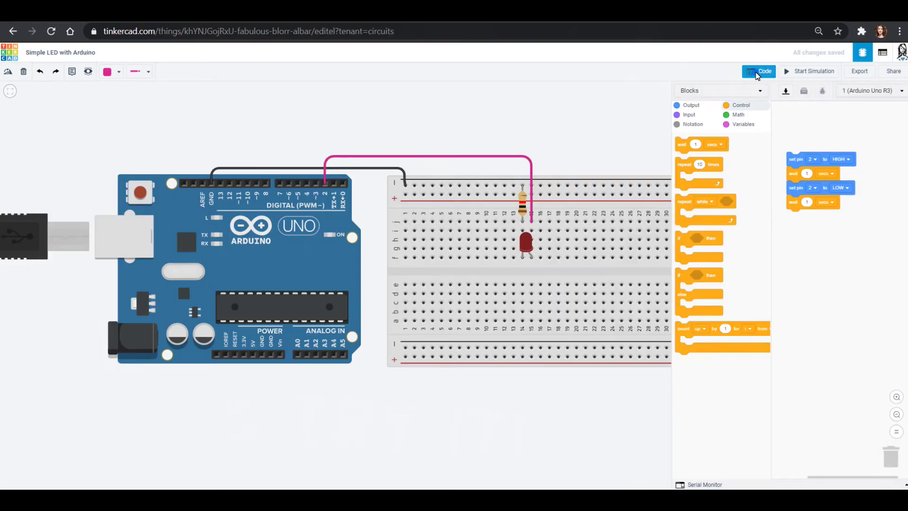
{"action": "left_click", "coordinate": [757, 74]}
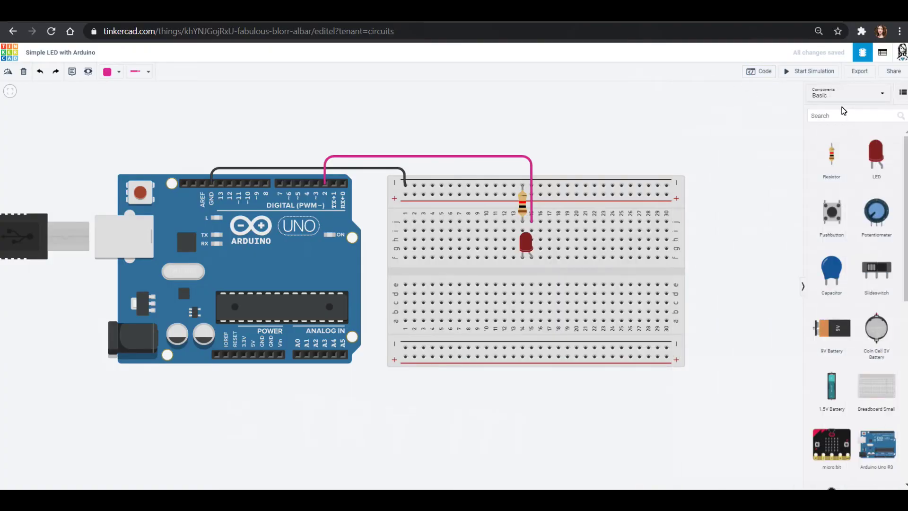
{"action": "left_click_drag", "start_coordinate": [877, 154], "coordinate": [556, 261]}
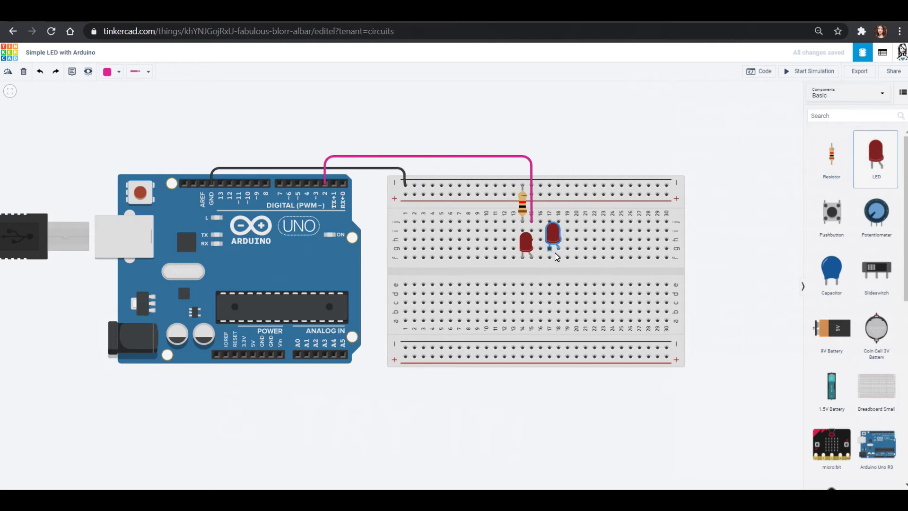
{"action": "left_click", "coordinate": [555, 246]}
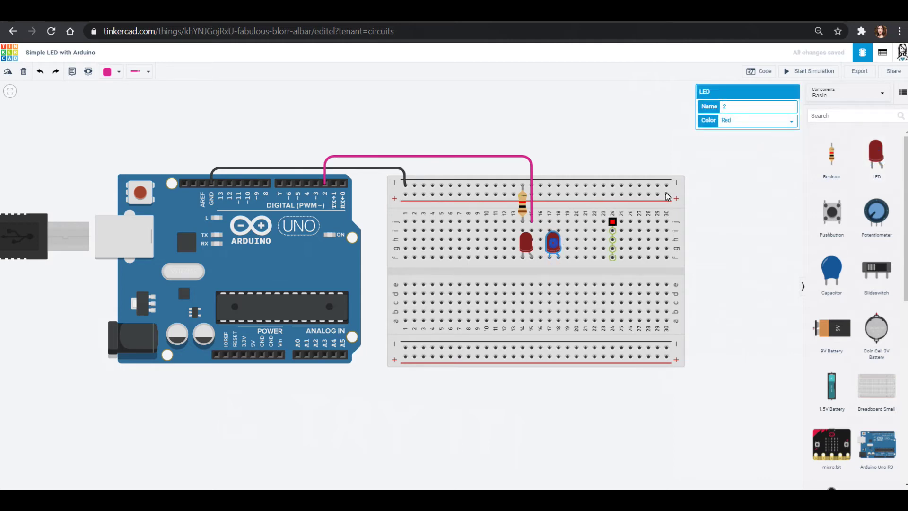
{"action": "left_click", "coordinate": [732, 120]}
{"action": "left_click", "coordinate": [737, 143]}
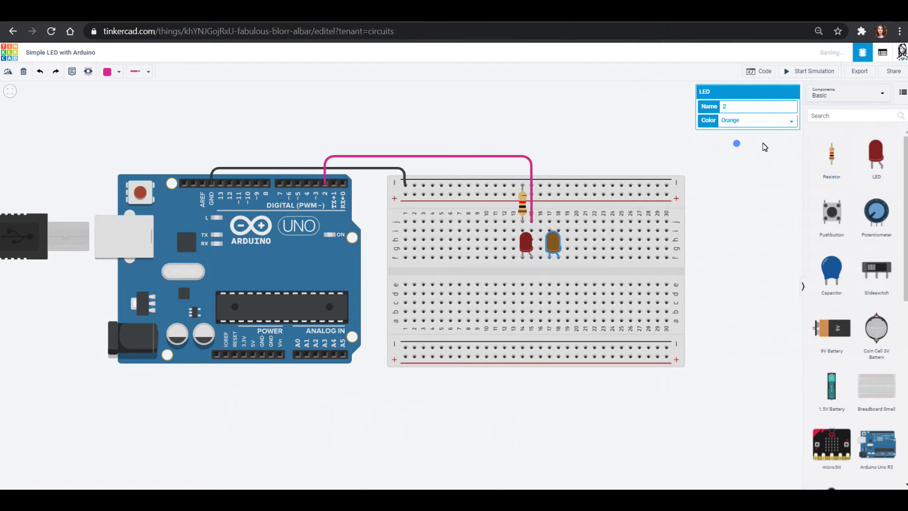
- Add a yellow LED in row f, columns 20 and 21, and a green LED in row f, columns 23 and 24
{"action": "left_click_drag", "start_coordinate": [875, 152], "coordinate": [580, 259]}
{"action": "left_click", "coordinate": [740, 122]}
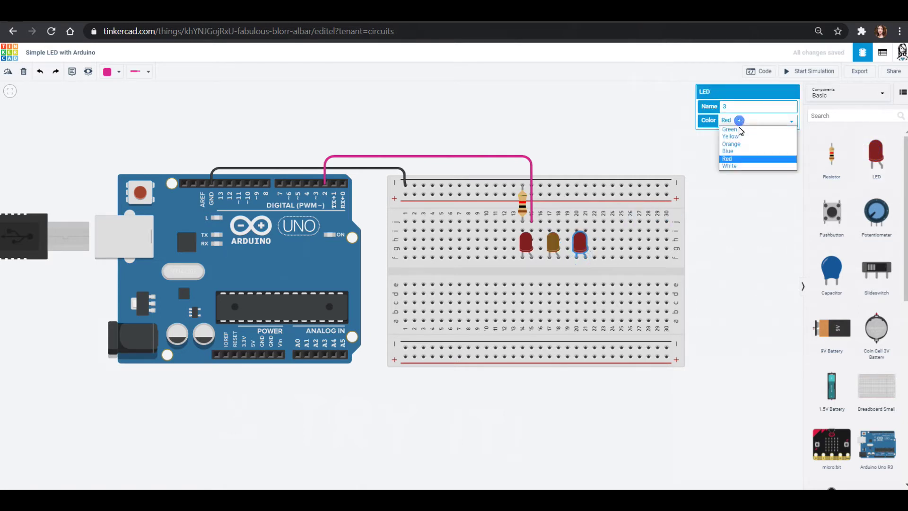
{"action": "left_click", "coordinate": [741, 136]}
{"action": "left_click_drag", "start_coordinate": [876, 156], "coordinate": [607, 260]}
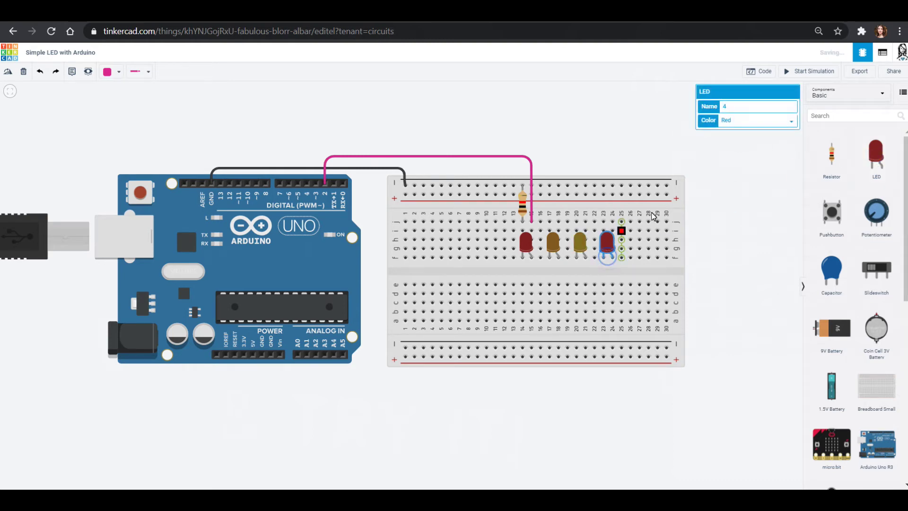
{"action": "left_click", "coordinate": [759, 124]}
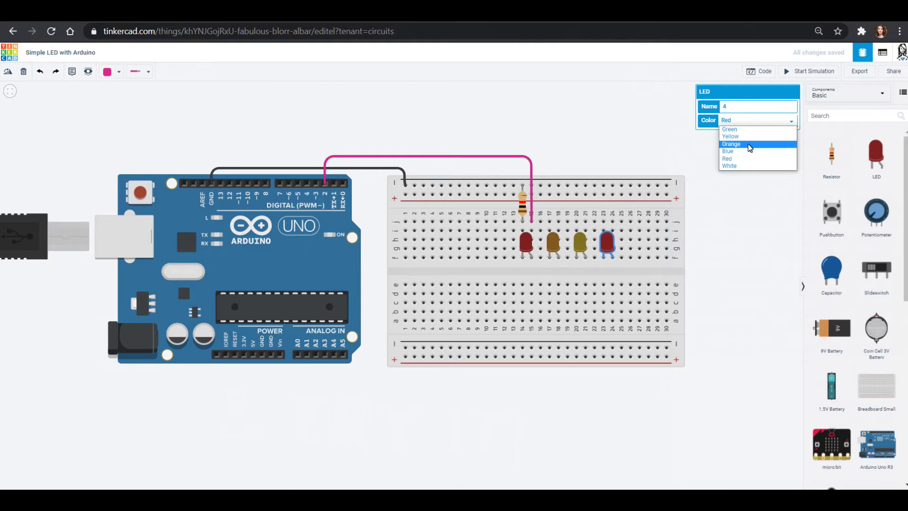
{"action": "left_click", "coordinate": [749, 133]}
- Add a blue LED to the breadboard with its legs in row f, columns 26 and 27
{"action": "left_click_drag", "start_coordinate": [876, 151], "coordinate": [633, 256]}
{"action": "left_click", "coordinate": [744, 124]}
{"action": "left_click", "coordinate": [742, 151]}
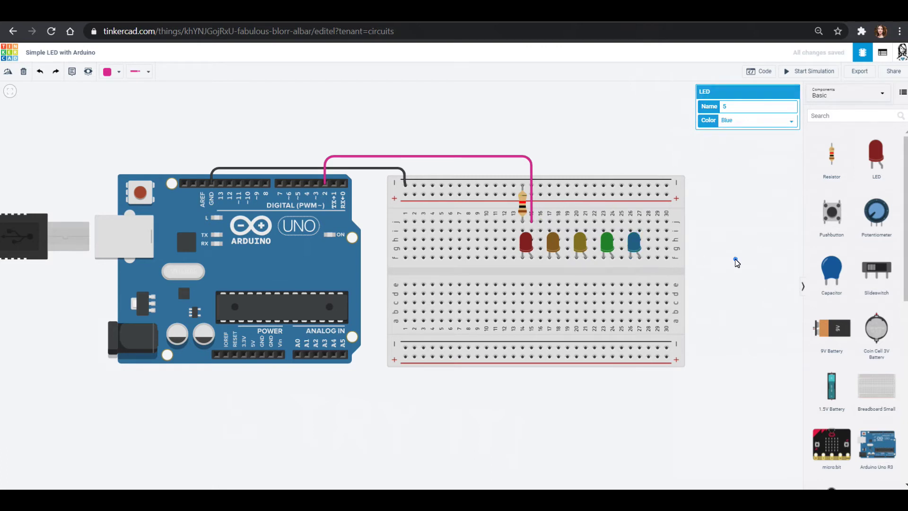
{"action": "left_click", "coordinate": [735, 259]}
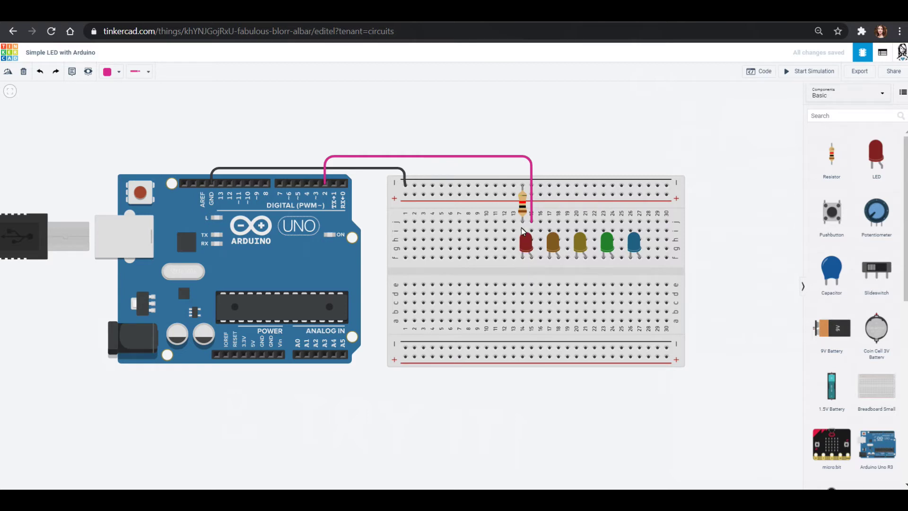
- Wire the red LED's cathode at f14 across the centre gap to e14 and color the wire black
{"action": "left_click", "coordinate": [523, 258]}
{"action": "left_click", "coordinate": [523, 285]}
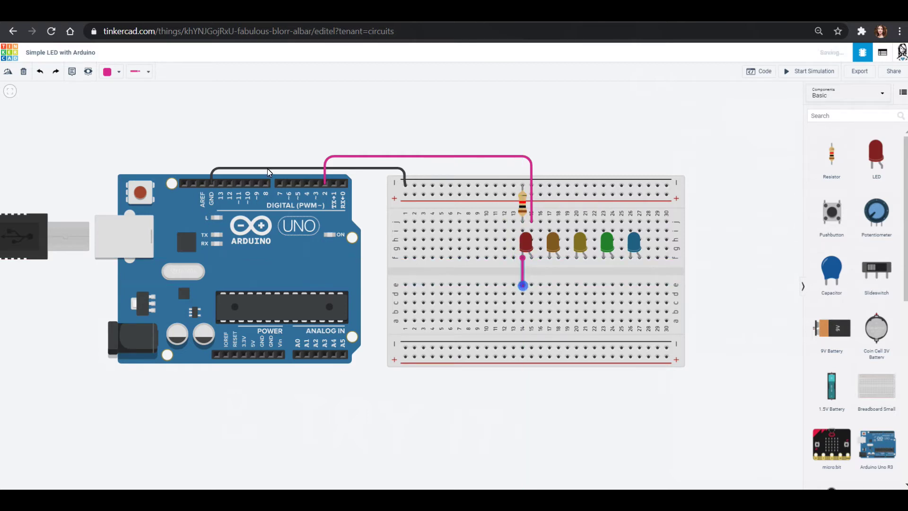
{"action": "left_click", "coordinate": [109, 71]}
{"action": "left_click", "coordinate": [124, 95]}
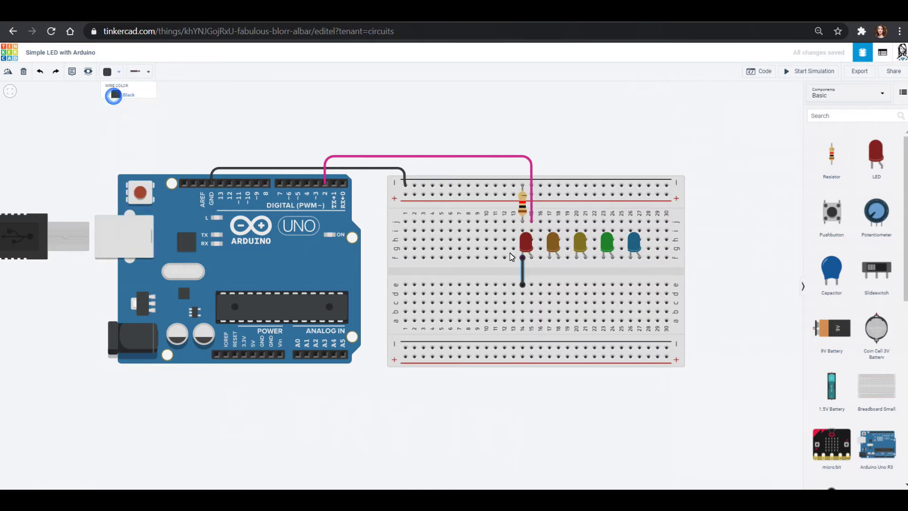
- Connect the orange LED's cathode to the red LED's with black wires from d14 to d17 and from e17 to f17
{"action": "left_click", "coordinate": [524, 294]}
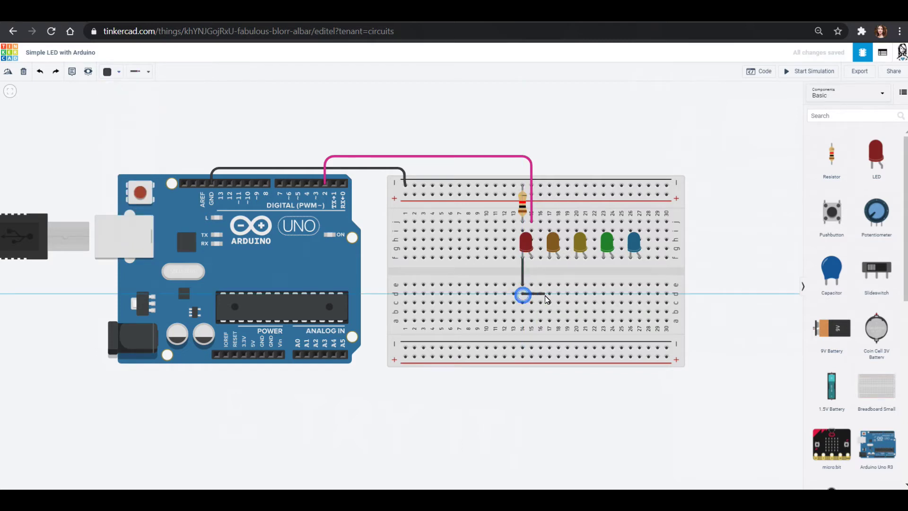
{"action": "left_click", "coordinate": [549, 293]}
{"action": "left_click", "coordinate": [550, 285]}
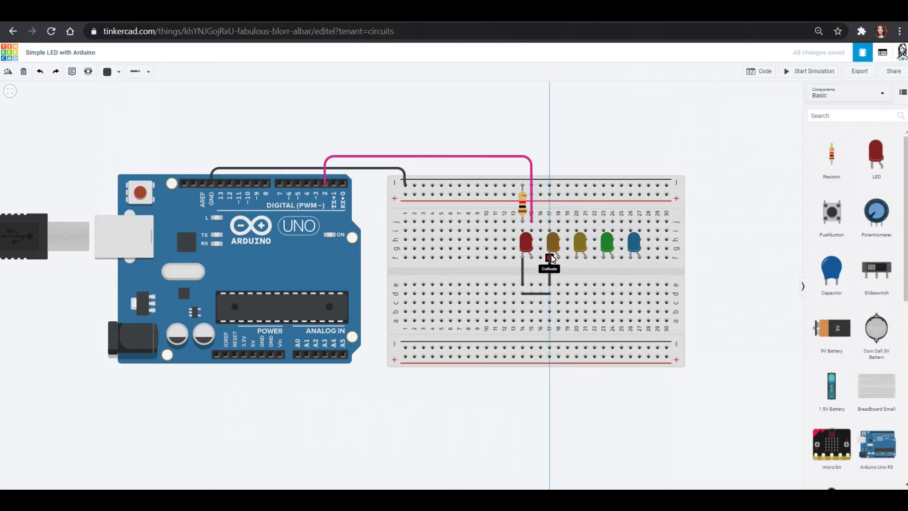
{"action": "left_click", "coordinate": [549, 257]}
- Connect the yellow LED's cathode to the orange LED's with black wires from c17 to c20 and from e20 to f20
{"action": "left_click", "coordinate": [549, 302]}
{"action": "left_click", "coordinate": [576, 303]}
{"action": "left_click", "coordinate": [577, 284]}
{"action": "left_click", "coordinate": [577, 257]}
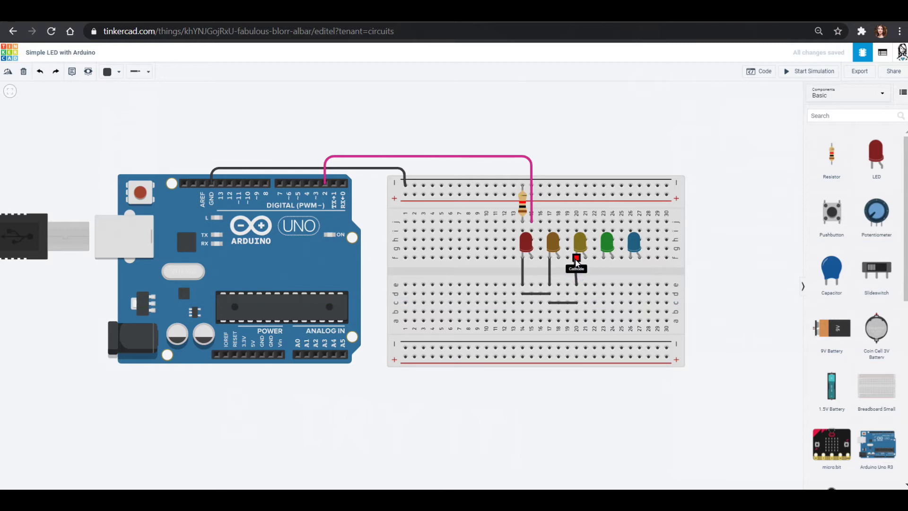
- Link the green and blue LED cathodes with black wires from f23 to e23, d23 to d26, and e26 to f26
{"action": "left_click", "coordinate": [604, 258]}
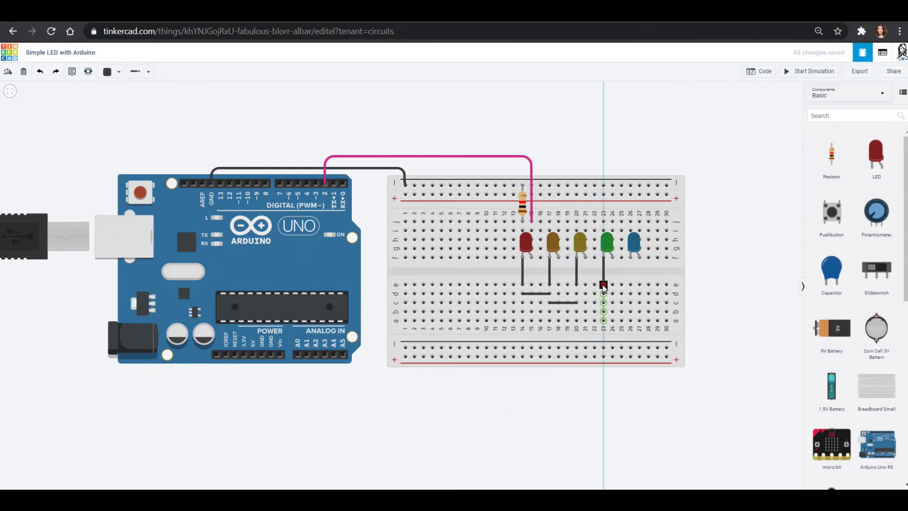
{"action": "left_click", "coordinate": [603, 285]}
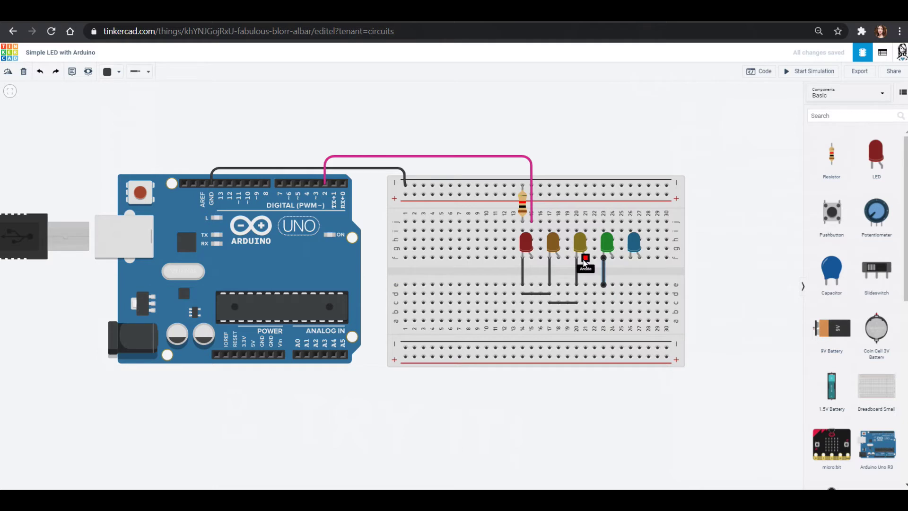
{"action": "left_click", "coordinate": [605, 293]}
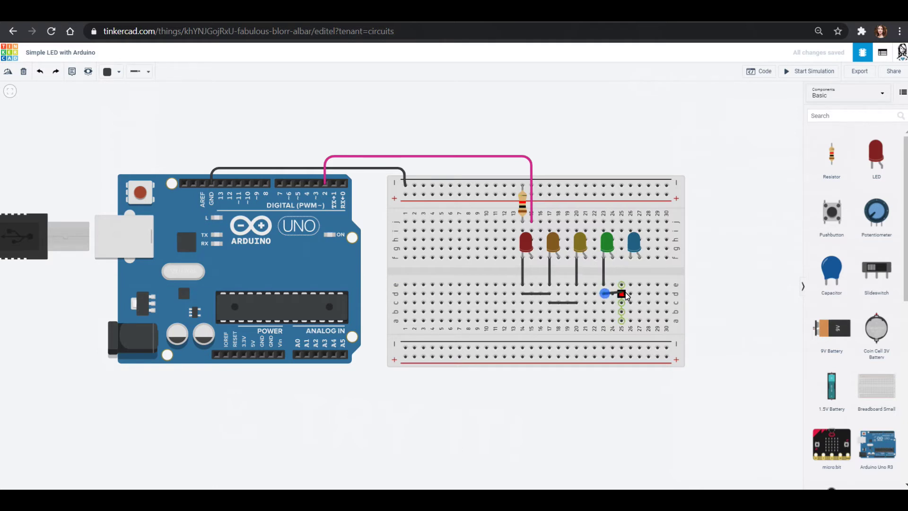
{"action": "left_click", "coordinate": [632, 284]}
{"action": "left_click", "coordinate": [631, 259]}
- Wire Arduino pin 3 to j18 for the orange LED's anode and color the wire orange
{"action": "left_click", "coordinate": [316, 184]}
{"action": "left_click", "coordinate": [316, 149]}
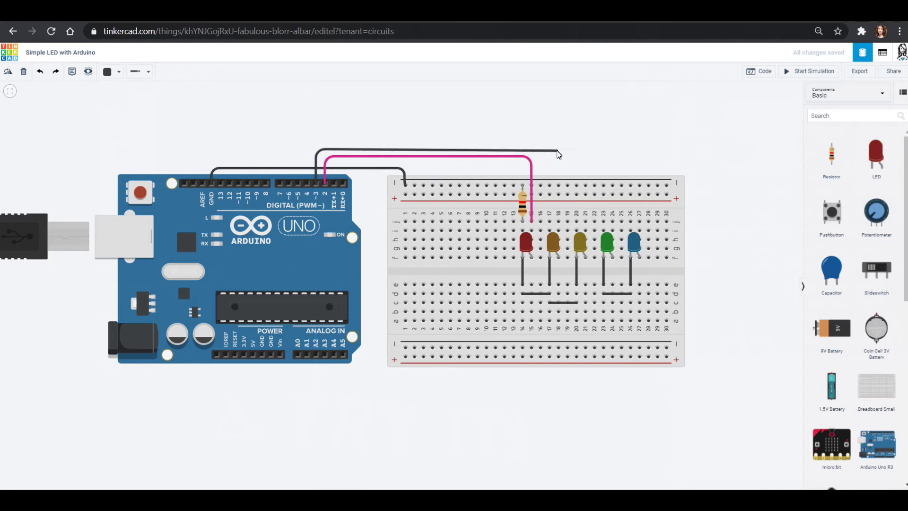
{"action": "left_click", "coordinate": [558, 149]}
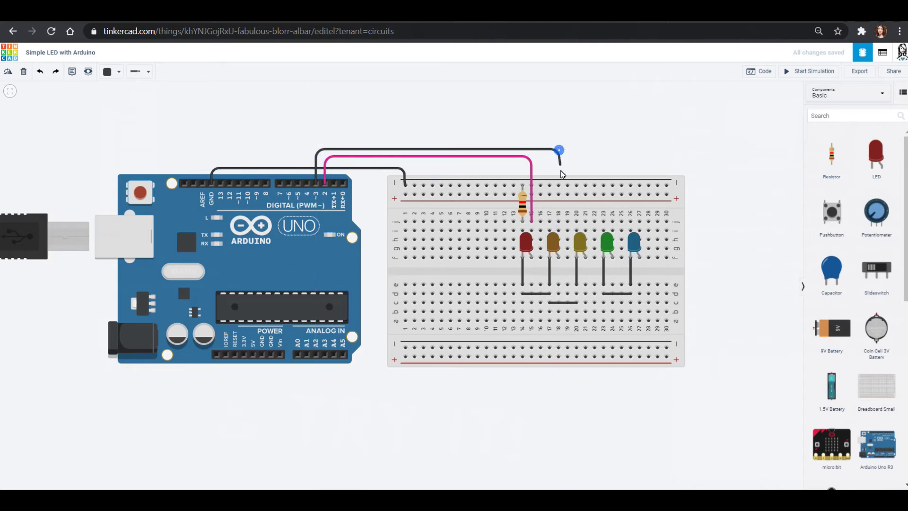
{"action": "left_click", "coordinate": [558, 221]}
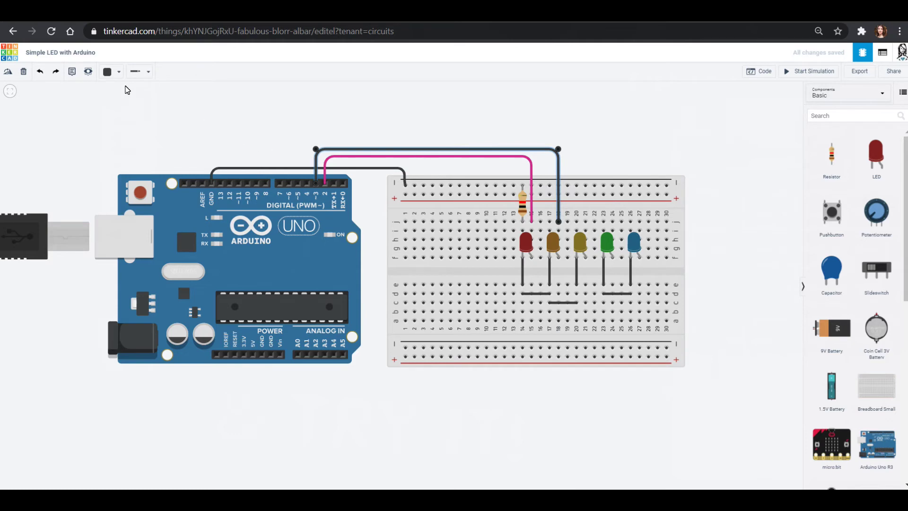
{"action": "left_click", "coordinate": [109, 71]}
{"action": "left_click", "coordinate": [127, 125]}
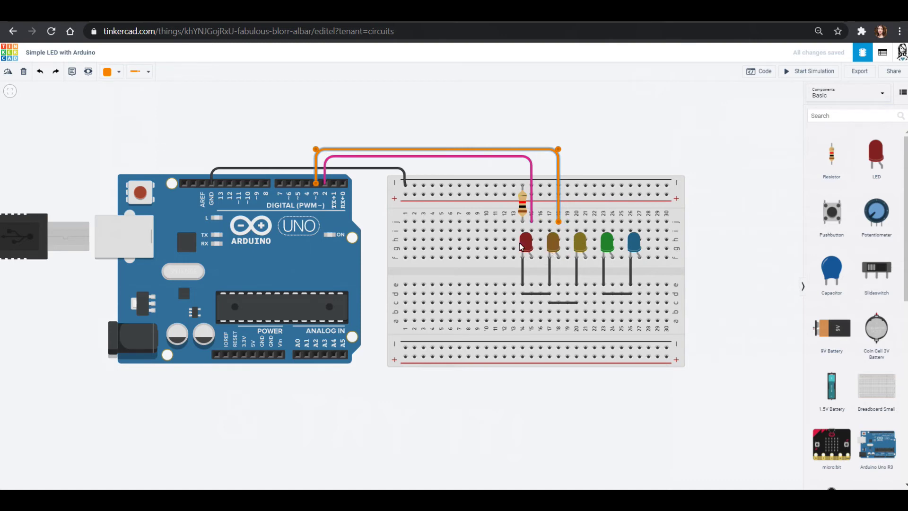
- Wire Arduino pin 4 to j21 for the yellow LED's anode and color the wire yellow
{"action": "left_click", "coordinate": [308, 188]}
{"action": "left_click", "coordinate": [307, 141]}
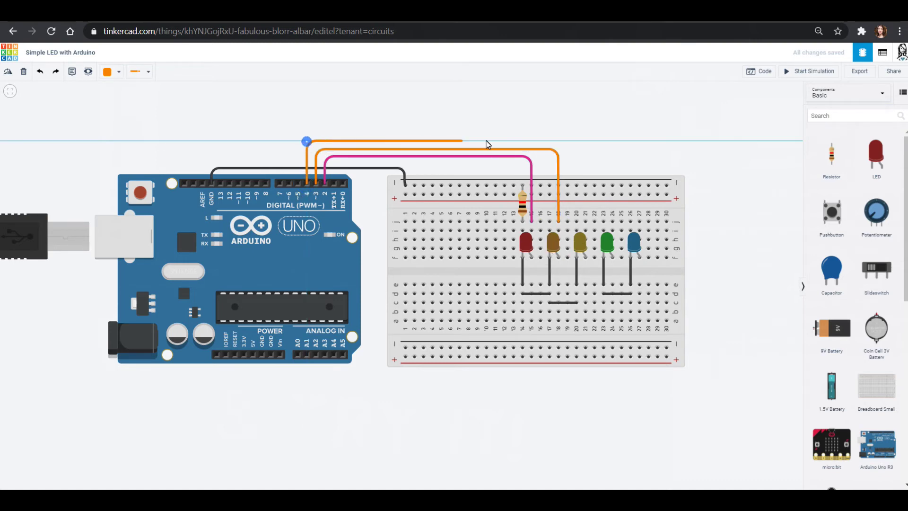
{"action": "left_click", "coordinate": [586, 142]}
{"action": "left_click", "coordinate": [586, 220]}
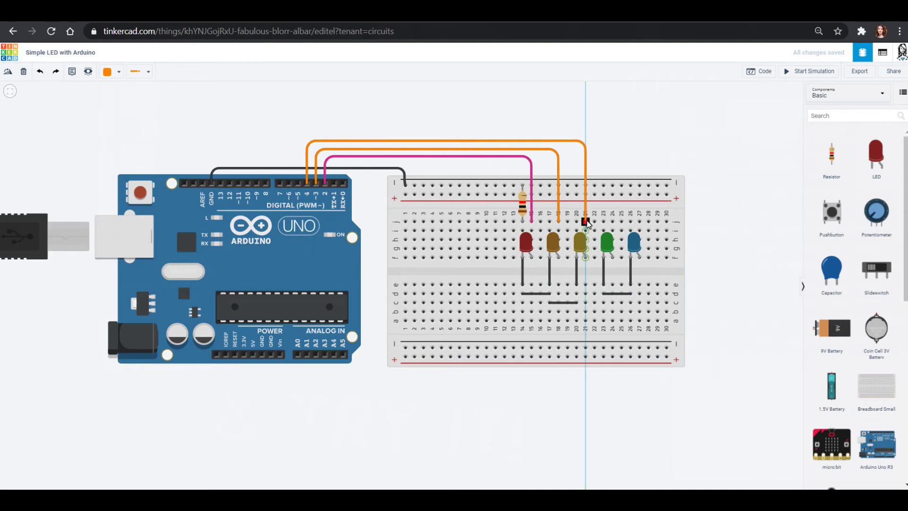
{"action": "left_click", "coordinate": [108, 72]}
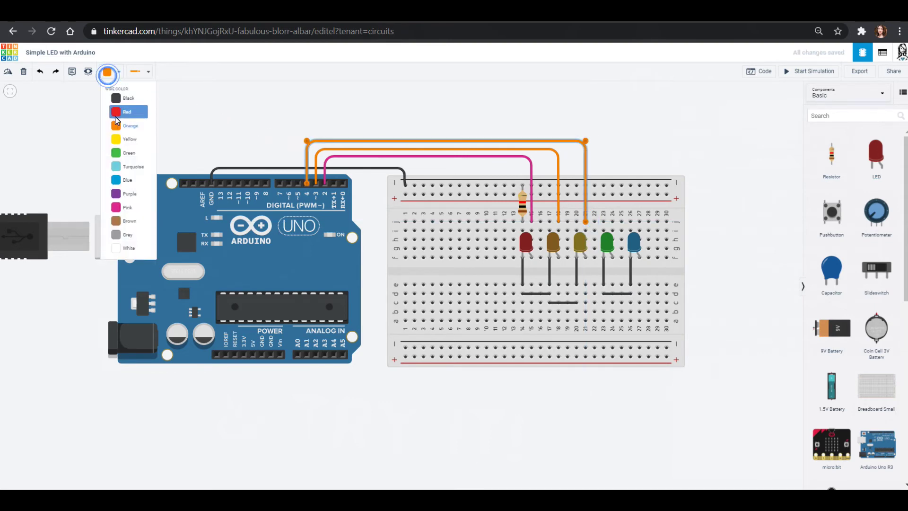
{"action": "left_click", "coordinate": [120, 140]}
- Wire Arduino pin 5 to j24 for the green LED's anode, color the wire green and straighten its corner
{"action": "left_click", "coordinate": [298, 182]}
{"action": "left_click", "coordinate": [299, 136]}
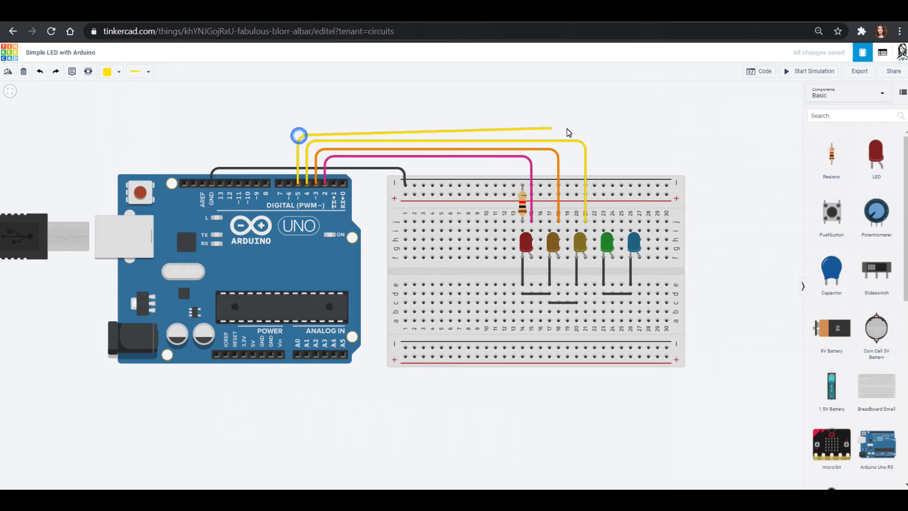
{"action": "left_click", "coordinate": [609, 135]}
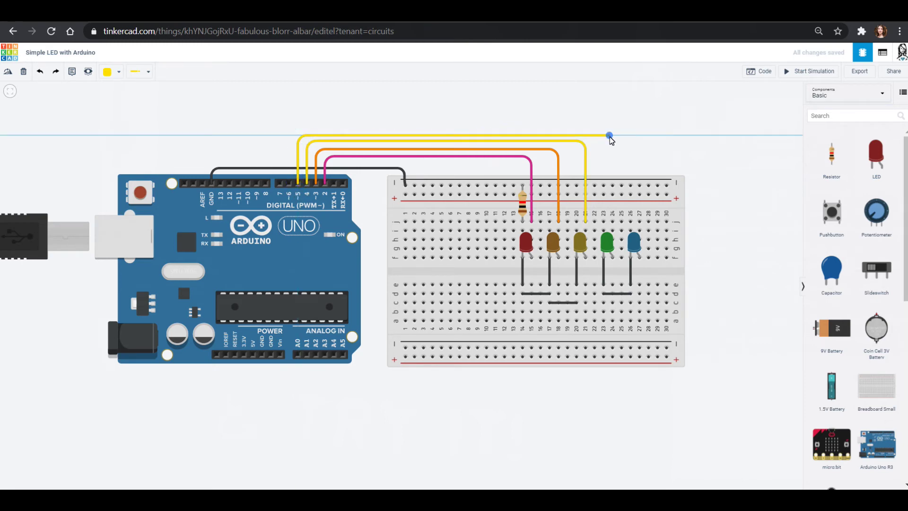
{"action": "left_click", "coordinate": [615, 218]}
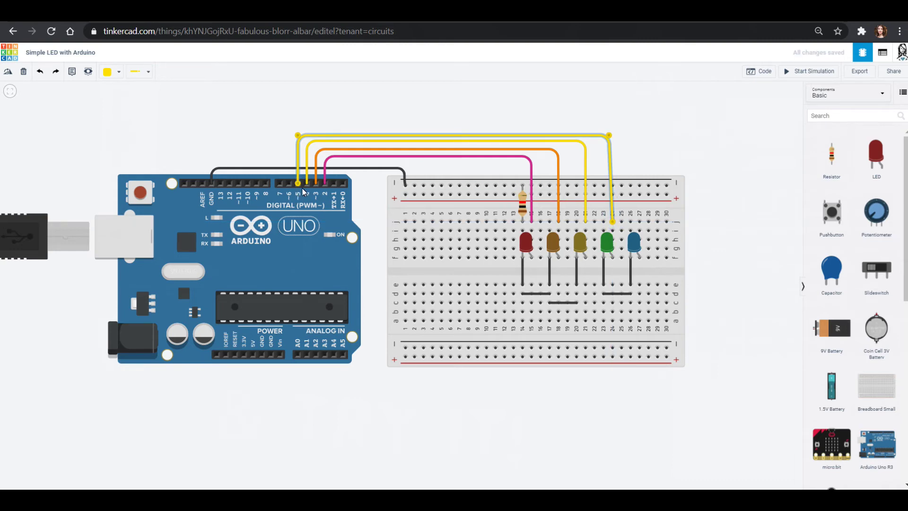
{"action": "left_click", "coordinate": [108, 72]}
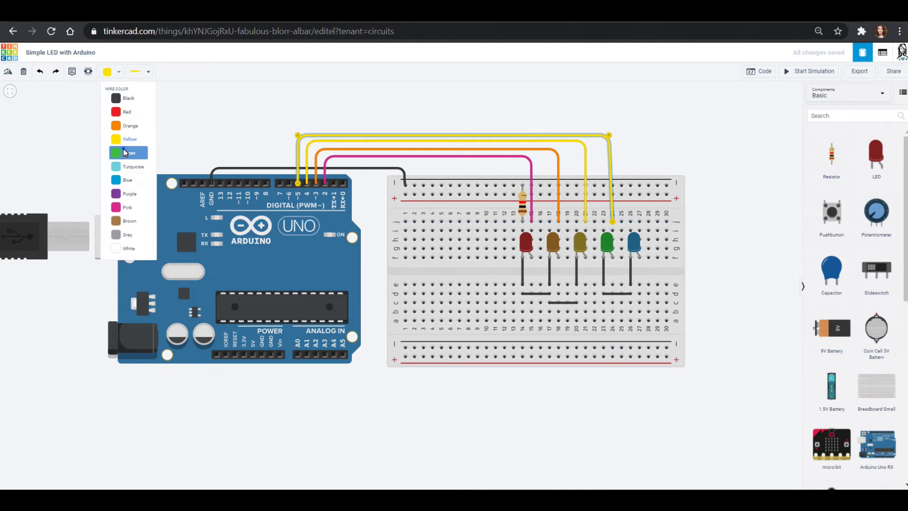
{"action": "left_click", "coordinate": [125, 152]}
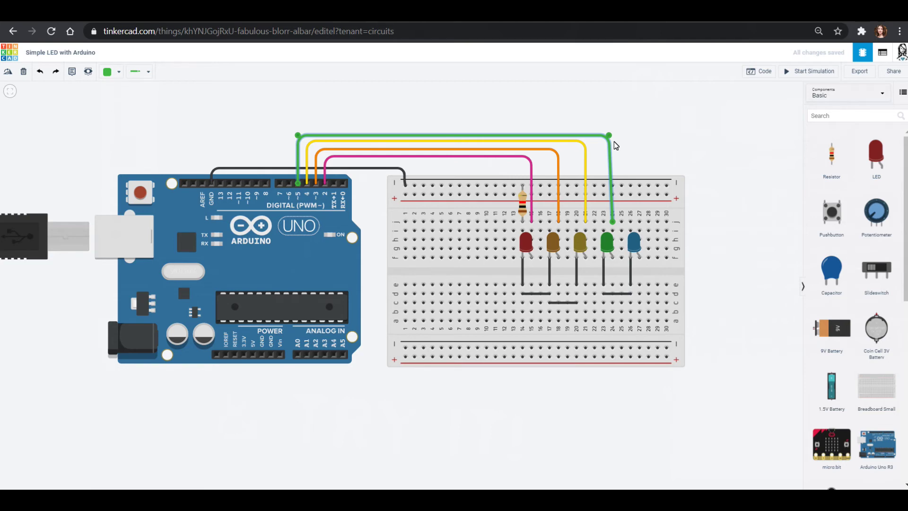
{"action": "left_click_drag", "start_coordinate": [609, 136], "coordinate": [612, 137]}
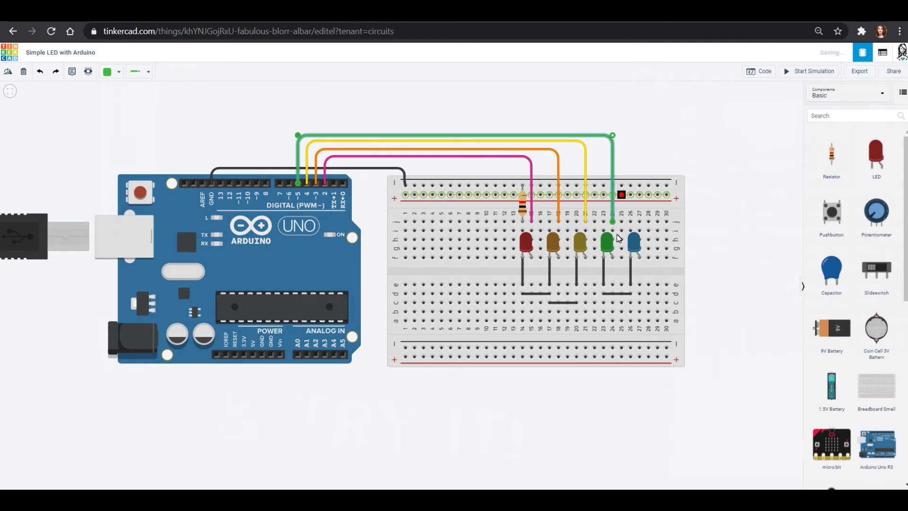
- Wire Arduino pin 6 to j27 for the blue LED's anode, color the wire blue and straighten its corner
{"action": "left_click", "coordinate": [288, 184]}
{"action": "left_click", "coordinate": [288, 126]}
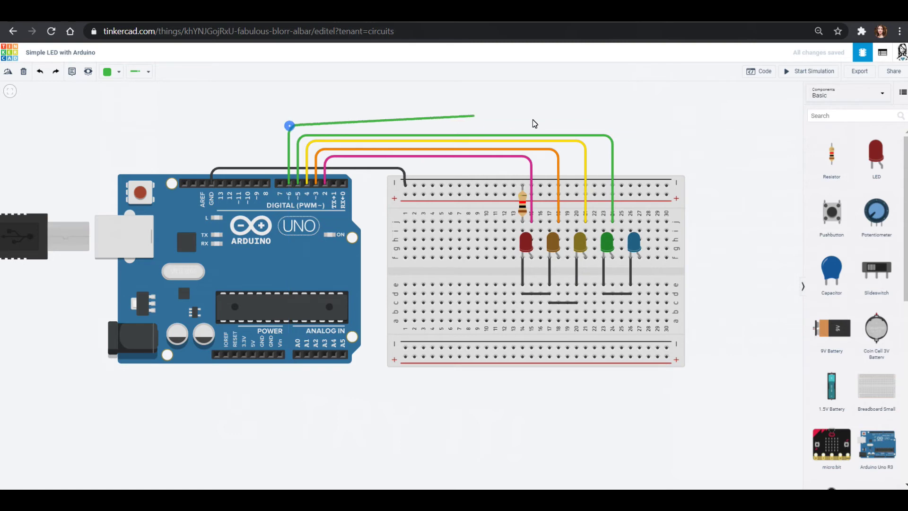
{"action": "left_click", "coordinate": [638, 125]}
{"action": "left_click", "coordinate": [640, 221]}
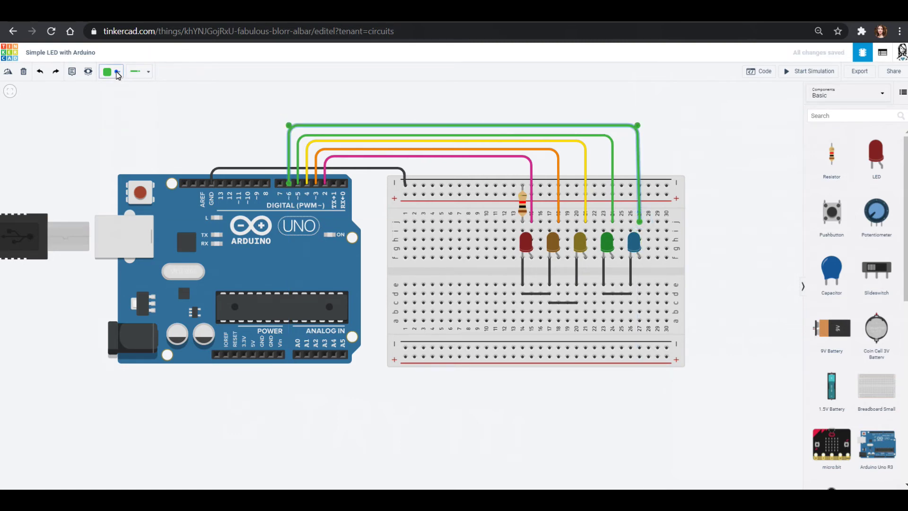
{"action": "left_click", "coordinate": [118, 76]}
{"action": "left_click", "coordinate": [135, 182]}
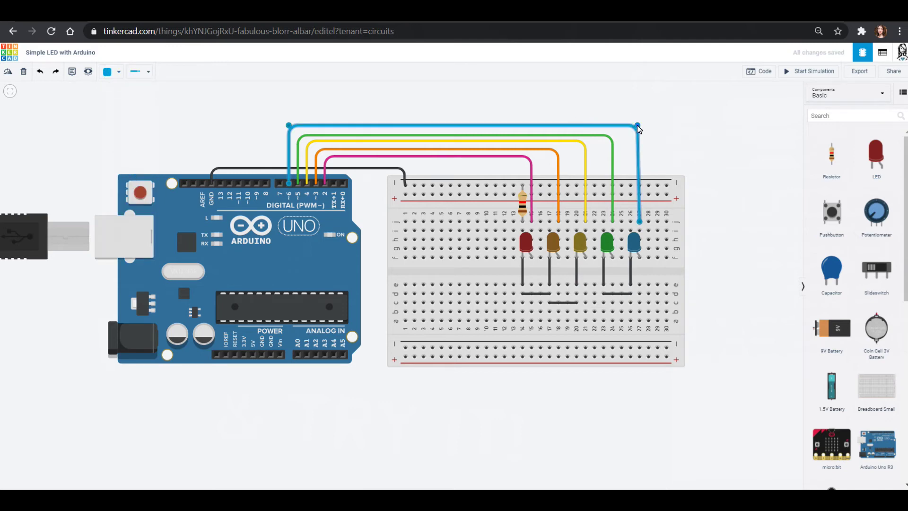
{"action": "left_click", "coordinate": [427, 115]}
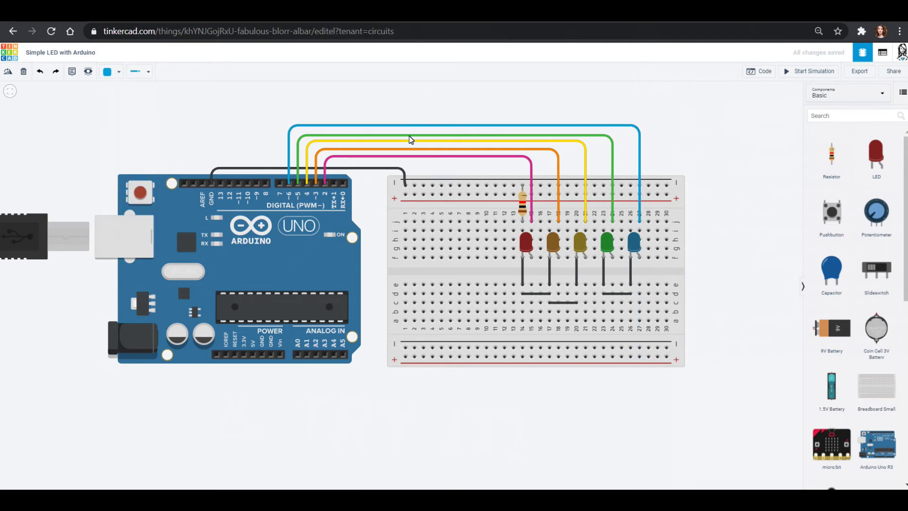
- Open the code editor for the Arduino beside the breadboard circuit
{"action": "left_click", "coordinate": [522, 203]}
{"action": "left_click_drag", "start_coordinate": [684, 135], "coordinate": [438, 141]}
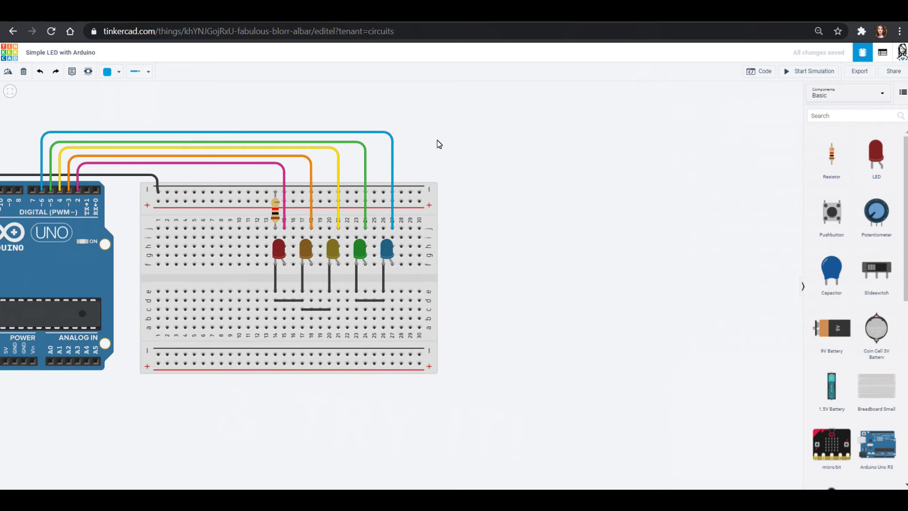
{"action": "left_click", "coordinate": [760, 71]}
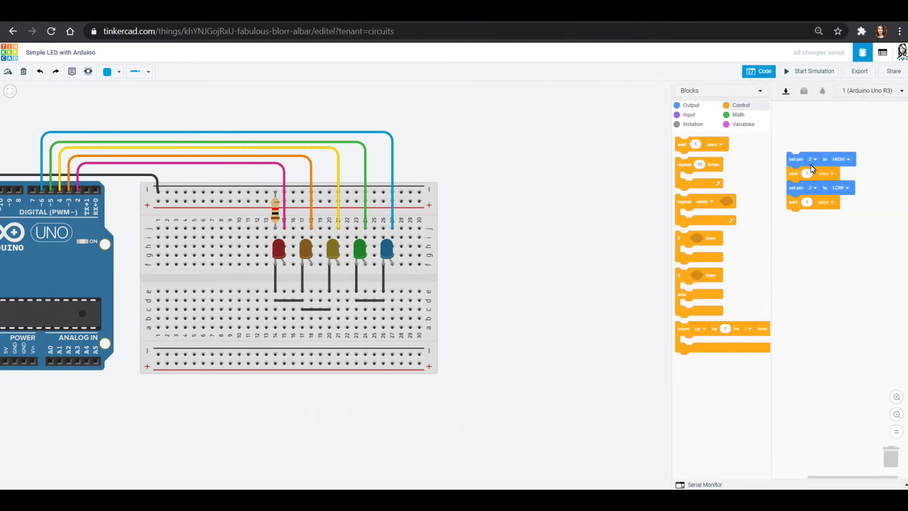
- Add a comment block reading "Pin2:Red" above the first pin 2 block
{"action": "left_click", "coordinate": [695, 125]}
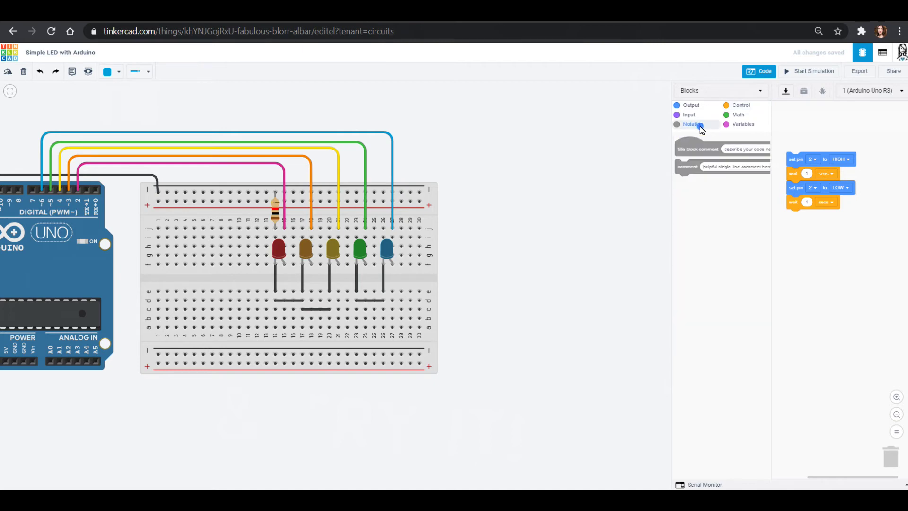
{"action": "left_click_drag", "start_coordinate": [692, 172], "coordinate": [815, 147]}
{"action": "left_click", "coordinate": [838, 147]}
{"action": "type", "text": "Pin2"}
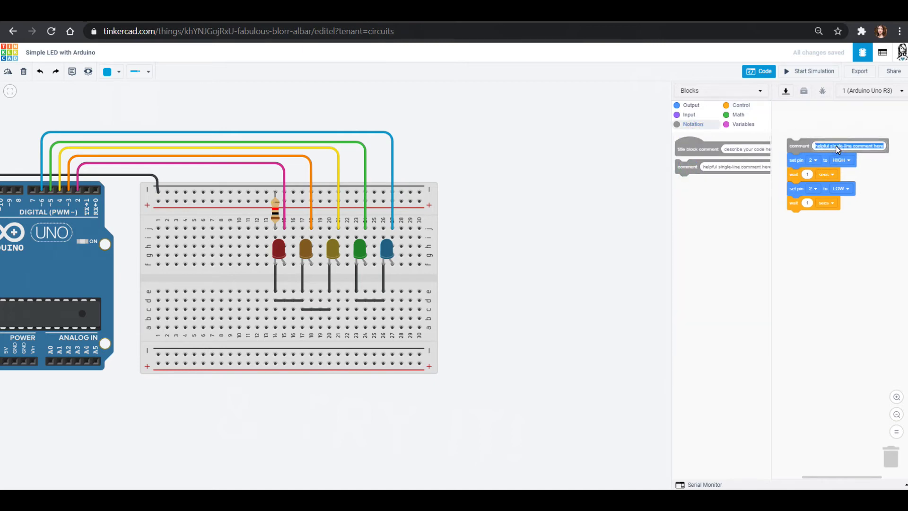
{"action": "type", "text": ":Red"}
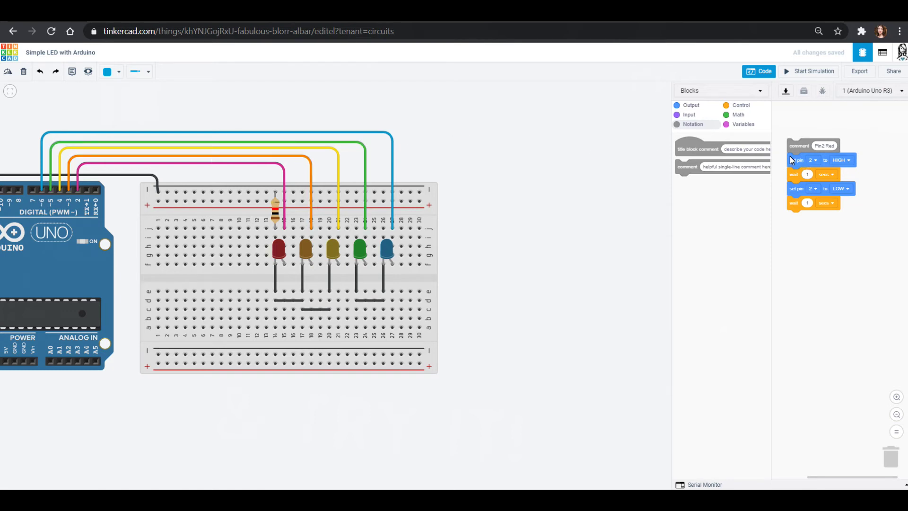
- Detach the comment block from the code, discard it and put the pin 2 sequence back in place
{"action": "left_click_drag", "start_coordinate": [791, 160], "coordinate": [798, 191]}
{"action": "left_click_drag", "start_coordinate": [795, 151], "coordinate": [692, 192]}
{"action": "left_click_drag", "start_coordinate": [800, 190], "coordinate": [797, 160]}
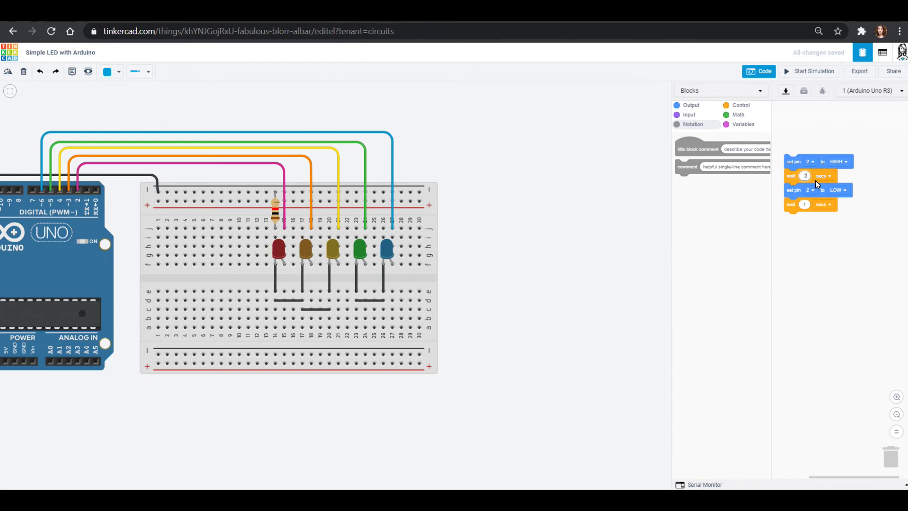
- Set the wait blocks in the pin 2 sequence to .25 seconds
{"action": "left_click", "coordinate": [805, 205]}
{"action": "type", "text": "25"}
{"action": "left_click", "coordinate": [833, 241]}
- Duplicate the pin 2 sequence, delete the wait after the original LOW block and attach the copy directly below it
{"action": "right_click", "coordinate": [797, 164]}
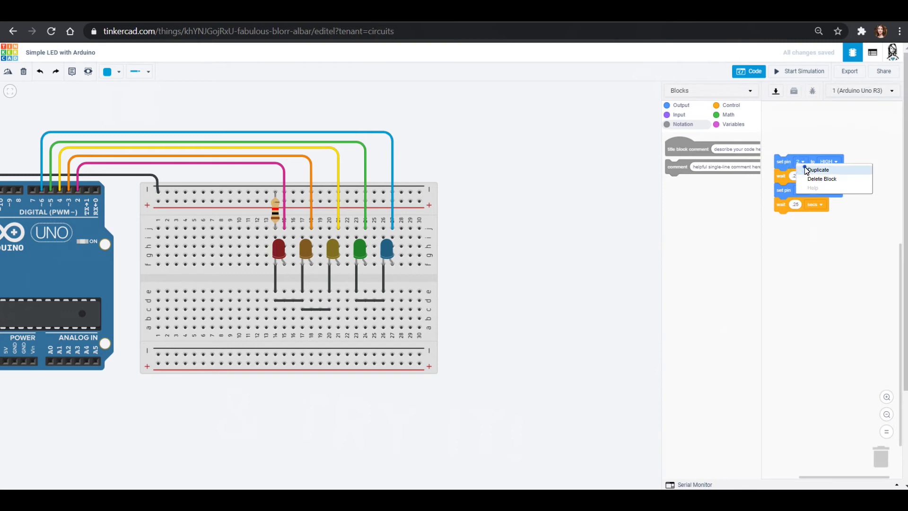
{"action": "left_click", "coordinate": [805, 167]}
{"action": "left_click_drag", "start_coordinate": [818, 199], "coordinate": [787, 220]}
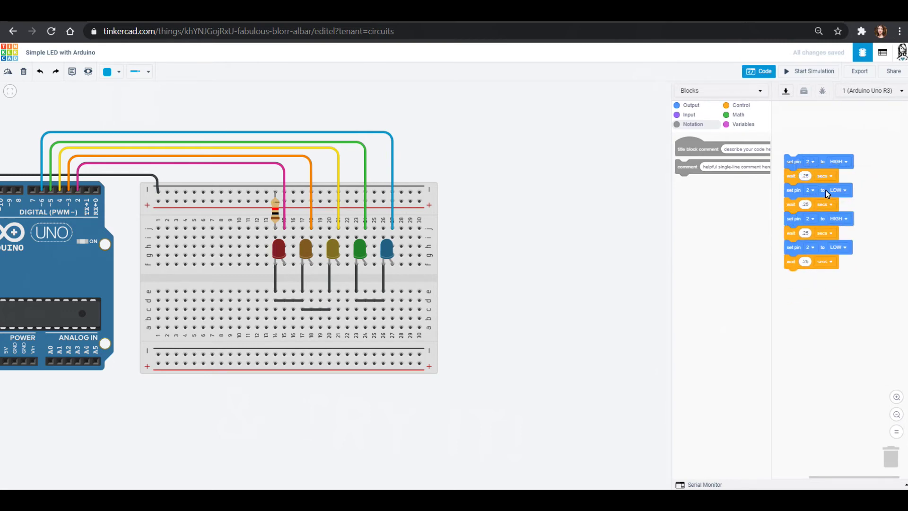
{"action": "left_click_drag", "start_coordinate": [794, 220], "coordinate": [808, 280]}
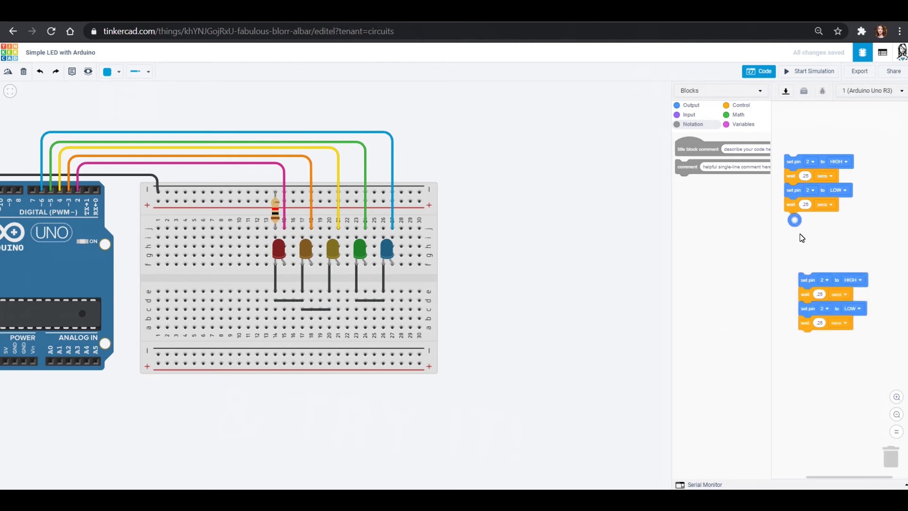
{"action": "left_click_drag", "start_coordinate": [802, 212], "coordinate": [683, 260]}
{"action": "left_click_drag", "start_coordinate": [808, 280], "coordinate": [792, 210]}
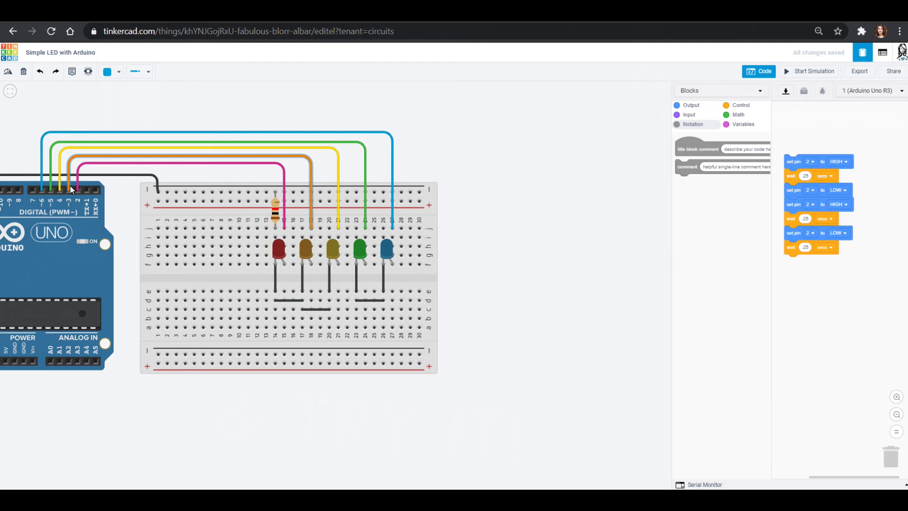
- Set the copied HIGH block to pin 3 and delete the wait block at the end of the code
{"action": "left_click", "coordinate": [812, 204]}
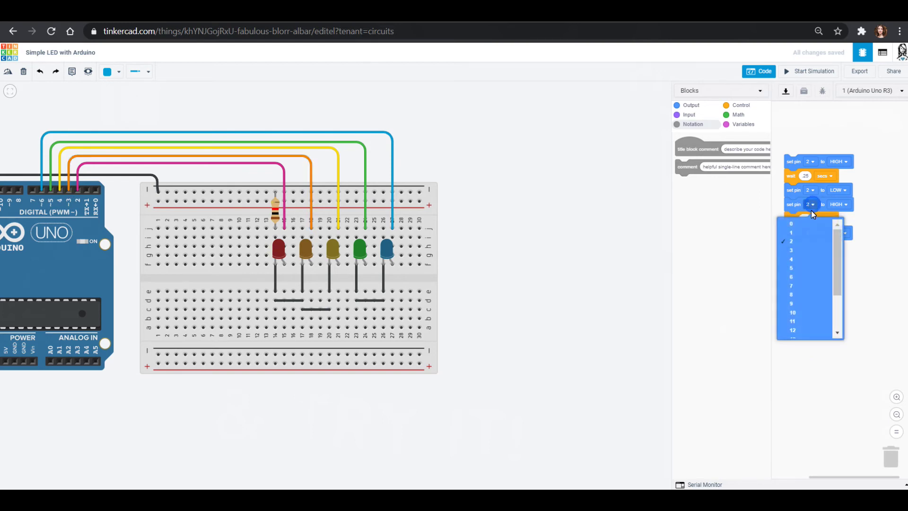
{"action": "left_click", "coordinate": [809, 249]}
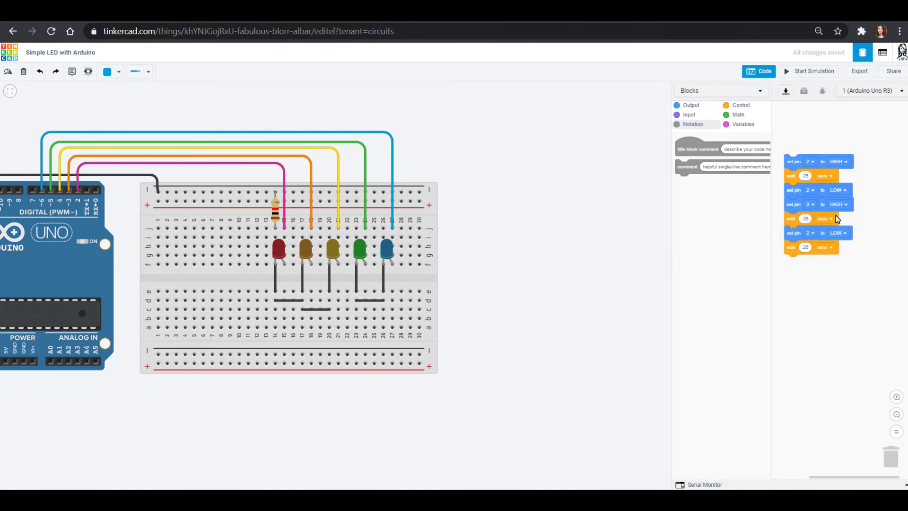
{"action": "left_click_drag", "start_coordinate": [826, 256], "coordinate": [624, 272]}
- Duplicate the pin 3 HIGH, wait and LOW blocks to the end of the code and set the original LOW block to pin 3
{"action": "right_click", "coordinate": [800, 204]}
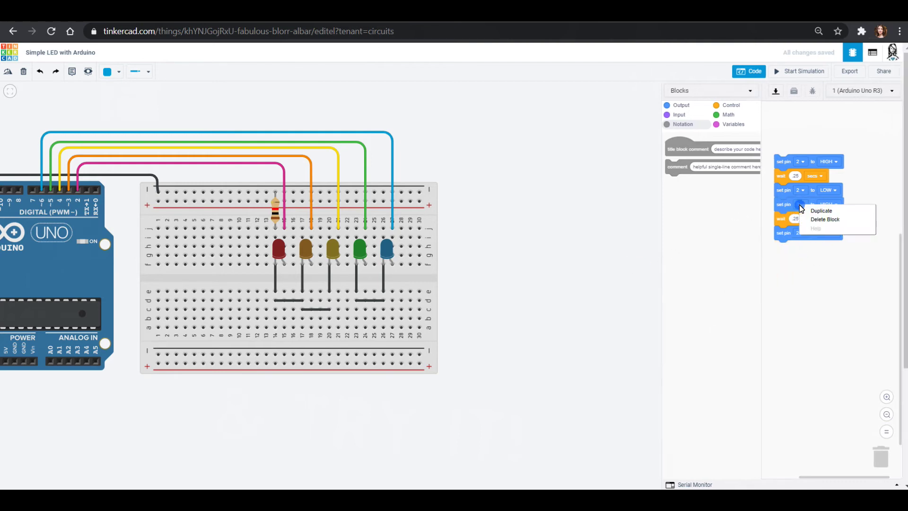
{"action": "left_click", "coordinate": [817, 211]}
{"action": "left_click_drag", "start_coordinate": [802, 253], "coordinate": [786, 247]}
{"action": "left_click", "coordinate": [808, 234]}
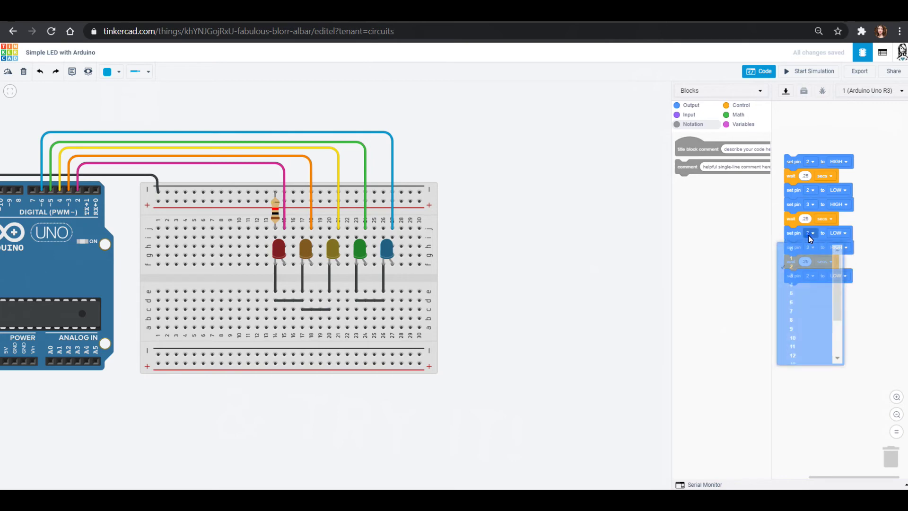
{"action": "left_click", "coordinate": [802, 278]}
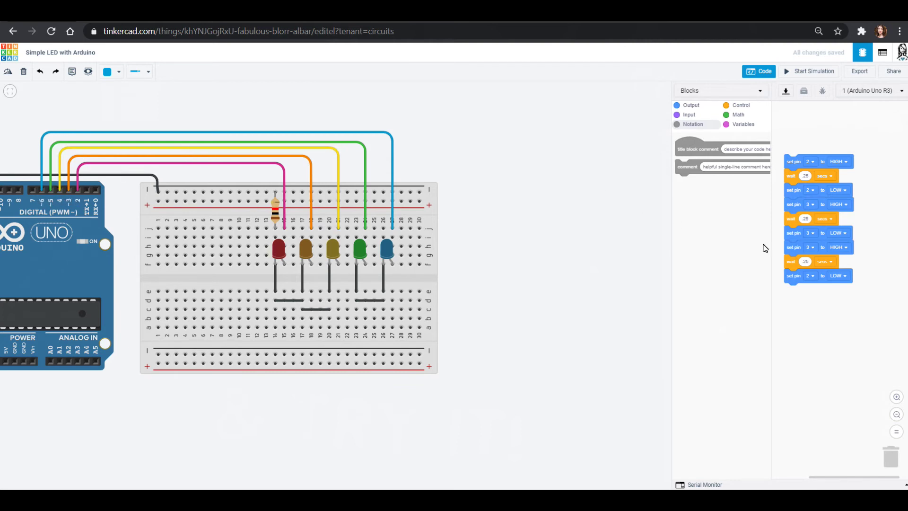
- Set the HIGH and LOW blocks of the newest copy to pin 4
{"action": "left_click", "coordinate": [811, 247]}
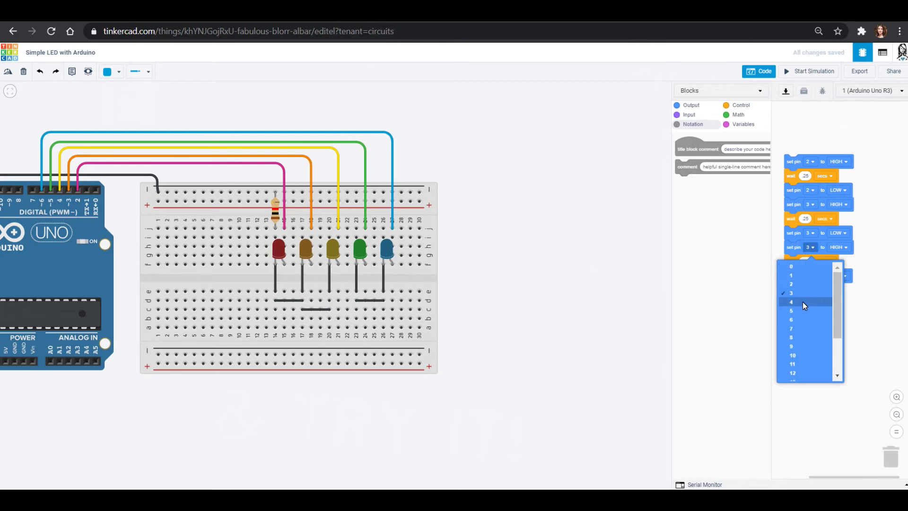
{"action": "left_click", "coordinate": [803, 301]}
{"action": "left_click", "coordinate": [811, 276]}
{"action": "left_click", "coordinate": [810, 327]}
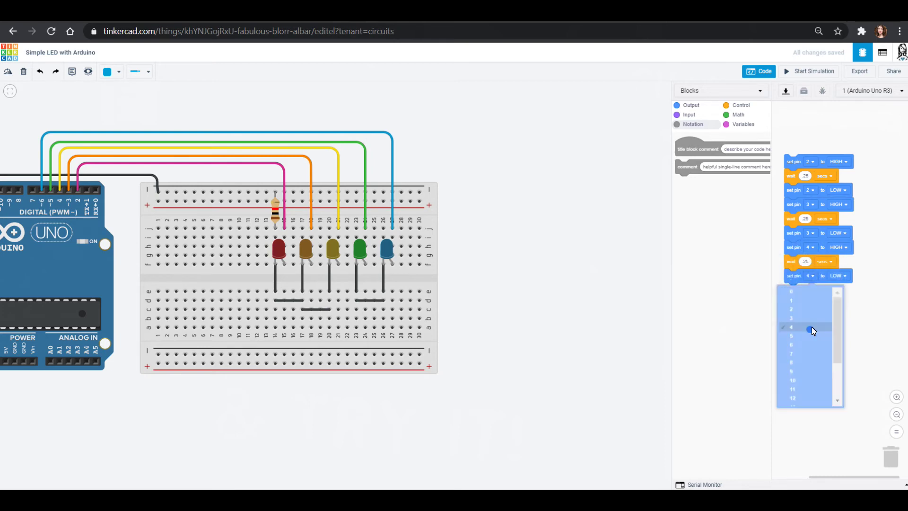
- Duplicate the pin 4 blocks to the end of the code and set the copy's HIGH and LOW blocks to pin 5
{"action": "right_click", "coordinate": [794, 254]}
{"action": "left_click", "coordinate": [807, 259]}
{"action": "left_click", "coordinate": [790, 296]}
{"action": "left_click", "coordinate": [810, 291]}
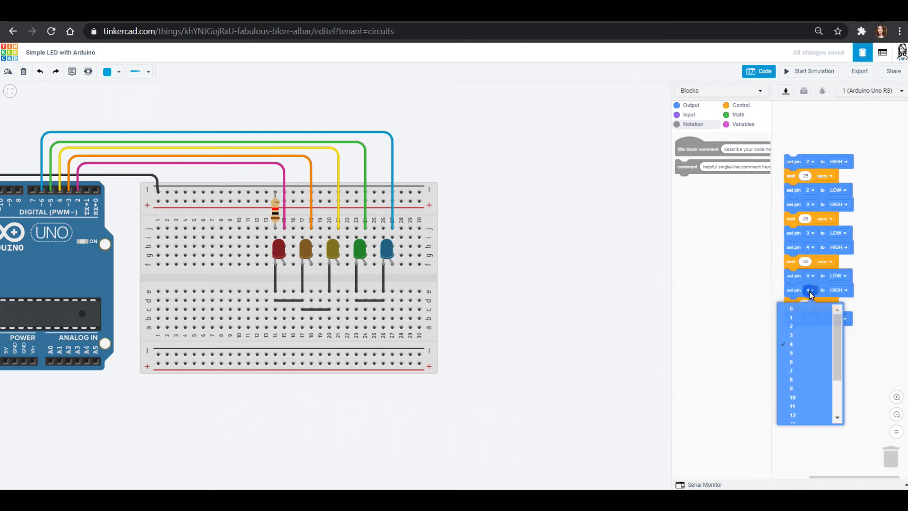
{"action": "left_click", "coordinate": [808, 352]}
{"action": "left_click", "coordinate": [810, 318]}
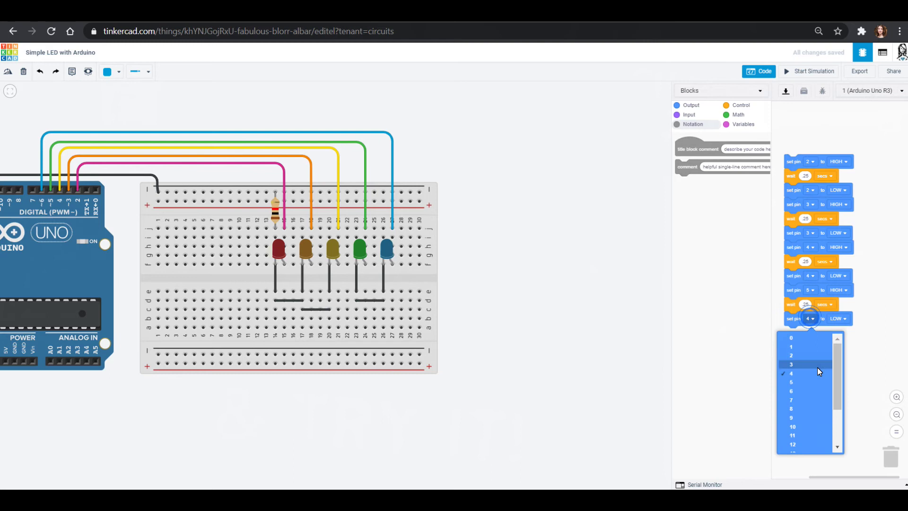
{"action": "left_click", "coordinate": [816, 381]}
- Duplicate the pin 5 blocks to the end of the code and set the copy's HIGH and LOW blocks to pin 6
{"action": "right_click", "coordinate": [794, 294]}
{"action": "left_click", "coordinate": [804, 299]}
{"action": "left_click", "coordinate": [795, 334]}
{"action": "left_click", "coordinate": [809, 333]}
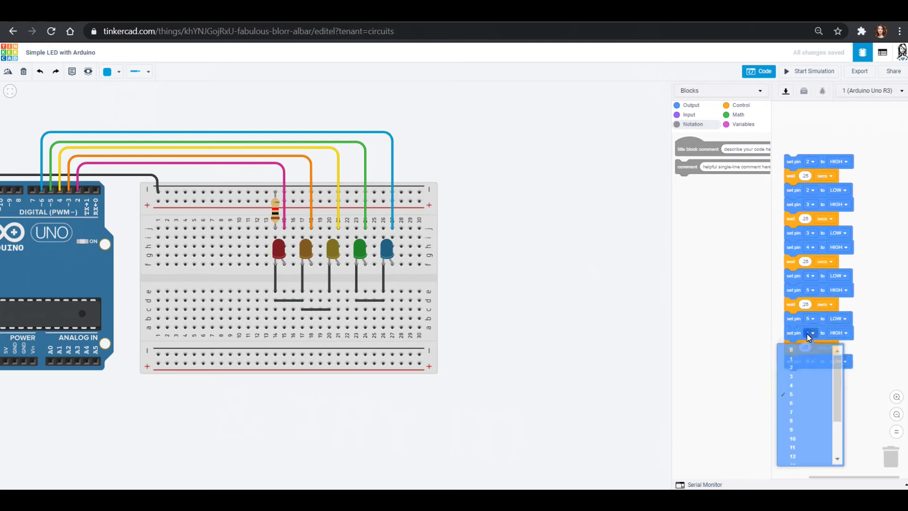
{"action": "left_click", "coordinate": [811, 401]}
{"action": "left_click", "coordinate": [812, 361]}
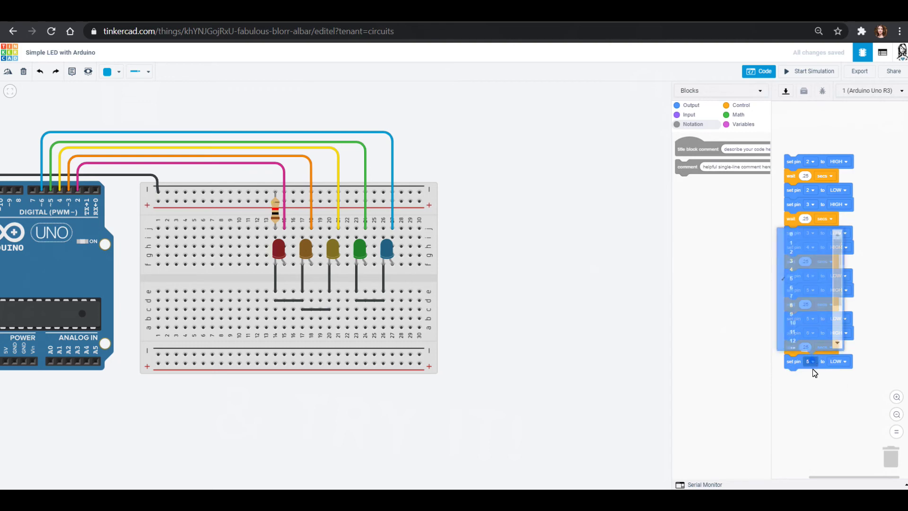
{"action": "left_click", "coordinate": [802, 288]}
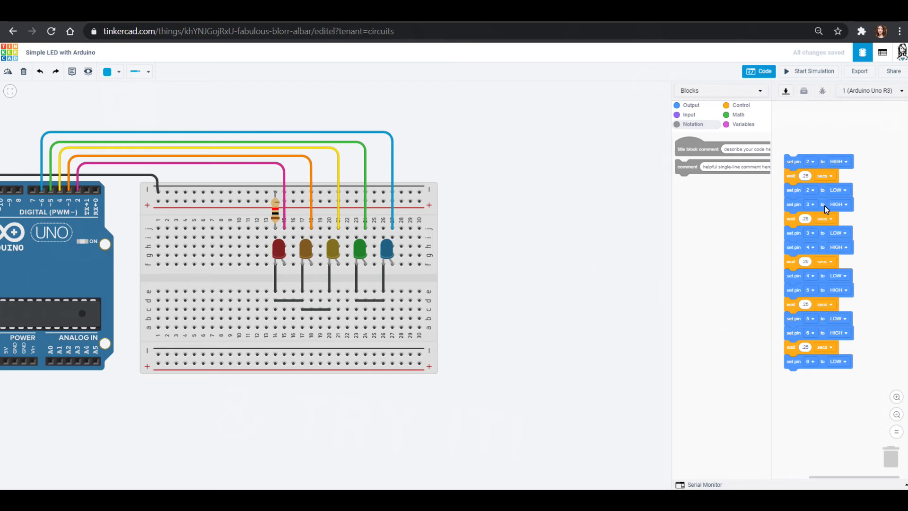
- Run the simulation to check whether all five LEDs light in sequence, and stop it
{"action": "left_click", "coordinate": [858, 215]}
{"action": "left_click", "coordinate": [803, 70]}
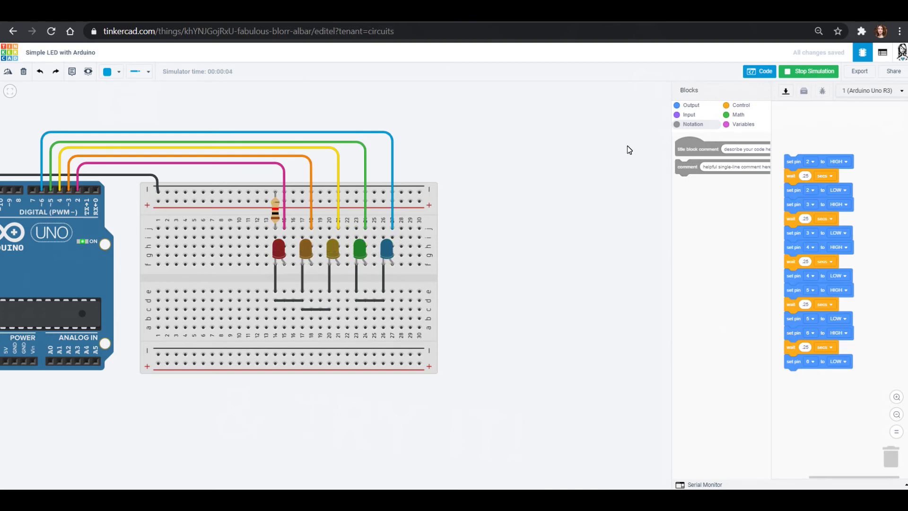
{"action": "left_click", "coordinate": [803, 71]}
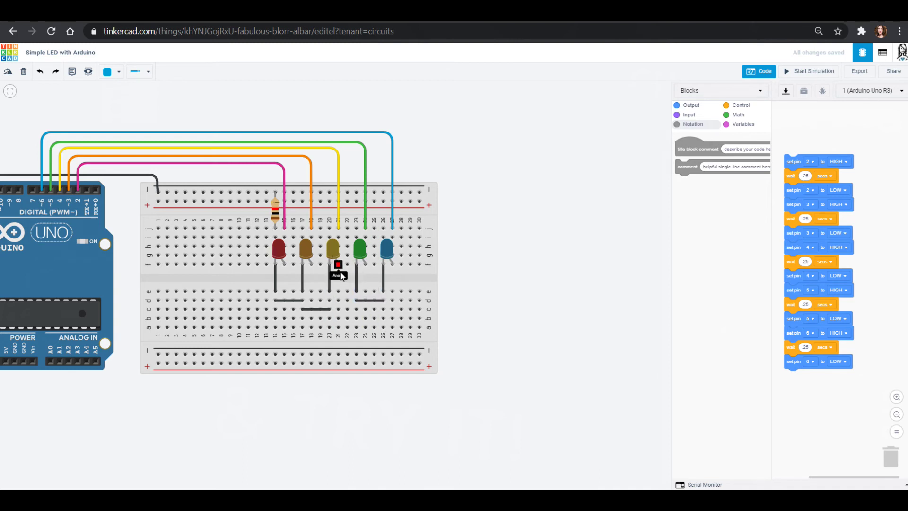
- Connect b20 to b23 with a black wire to join the LED grounds, and run the simulation again
{"action": "left_click", "coordinate": [116, 72]}
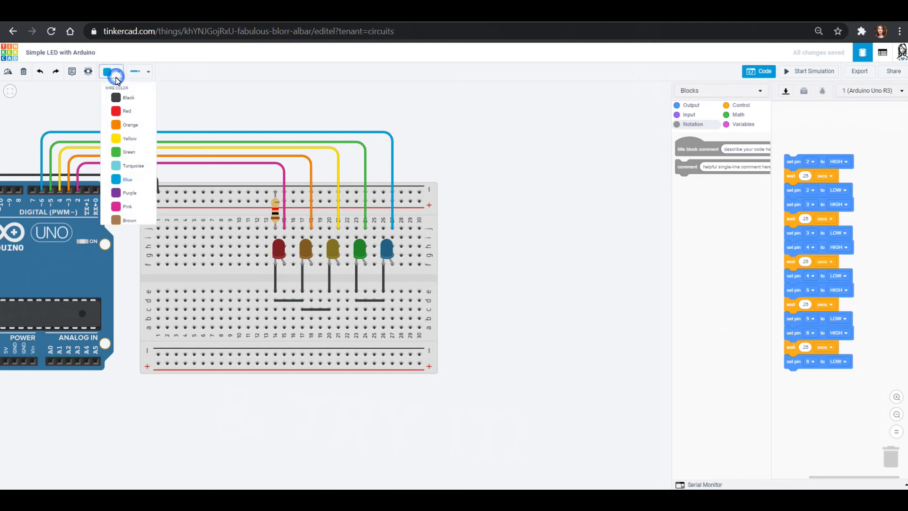
{"action": "left_click", "coordinate": [124, 96]}
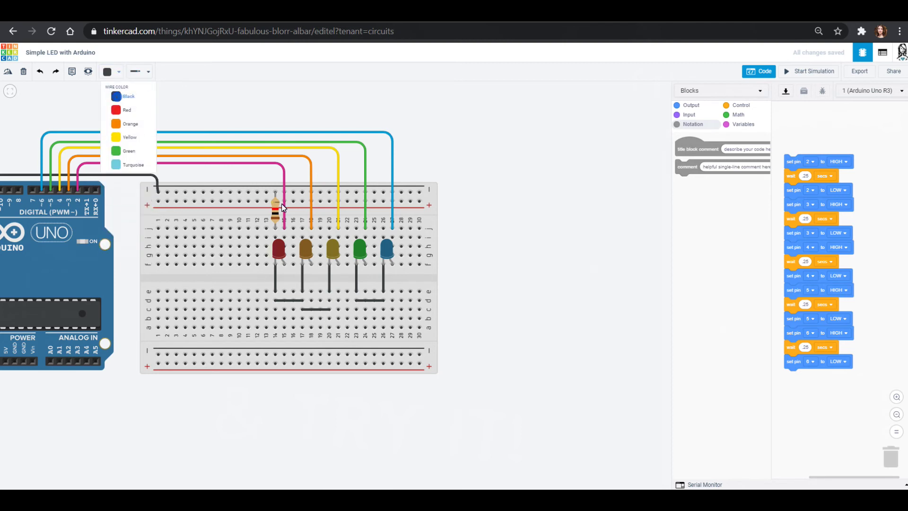
{"action": "left_click", "coordinate": [330, 319]}
{"action": "left_click", "coordinate": [356, 318]}
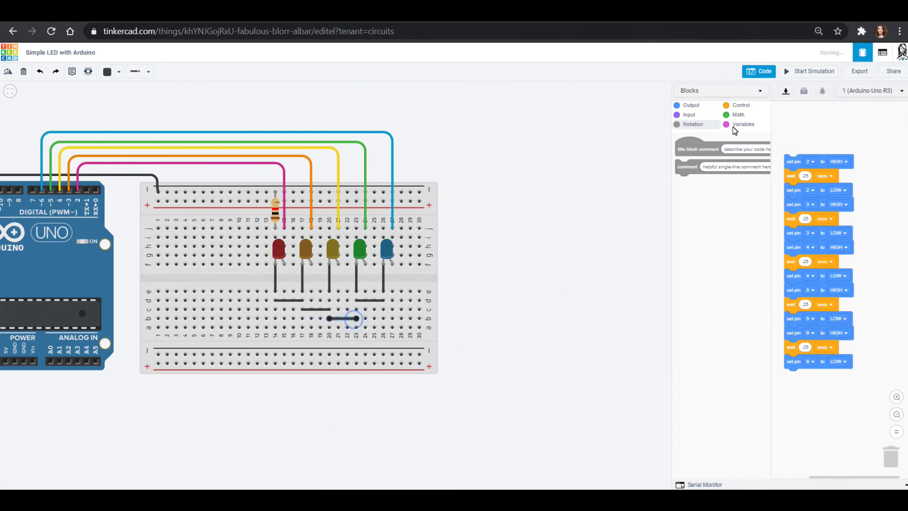
{"action": "left_click", "coordinate": [788, 72]}
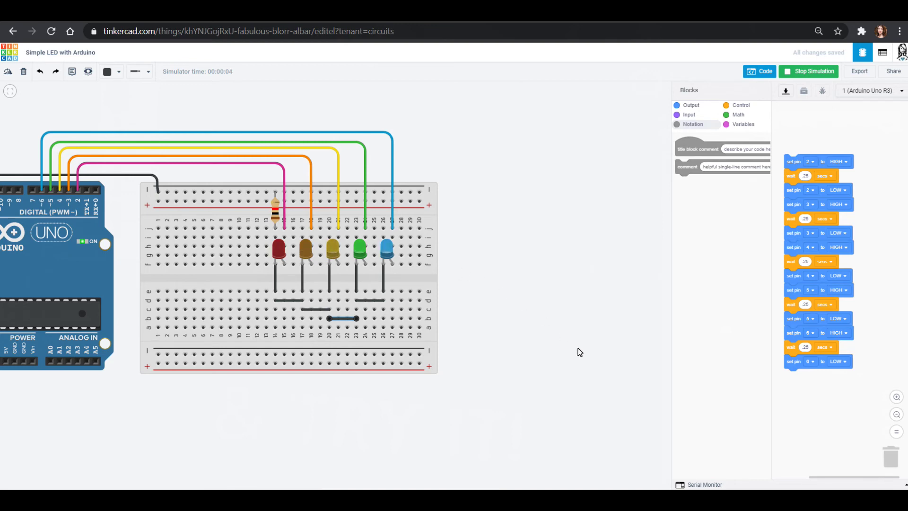
{"action": "left_click", "coordinate": [801, 69]}
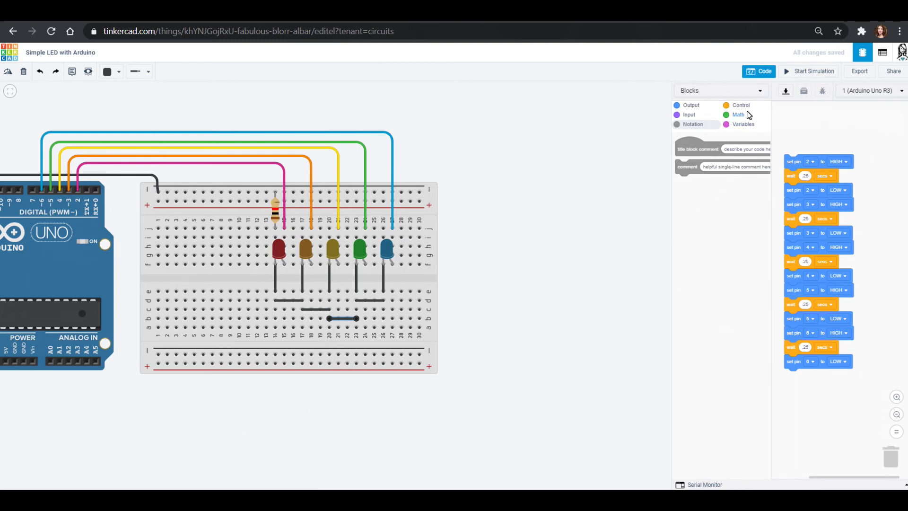
- Wrap the whole pin 2 to 6 sequence in a repeat block set to 5 times
{"action": "left_click_drag", "start_coordinate": [799, 161], "coordinate": [801, 132]}
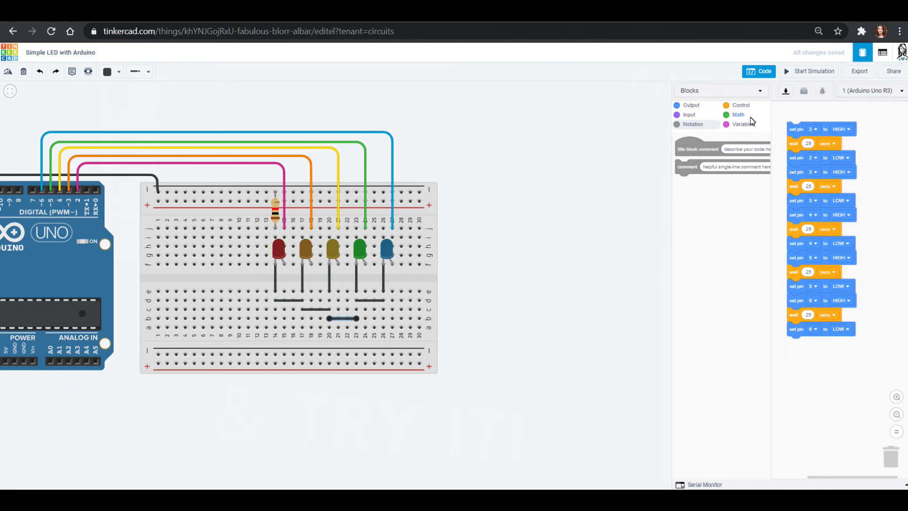
{"action": "left_click", "coordinate": [741, 106]}
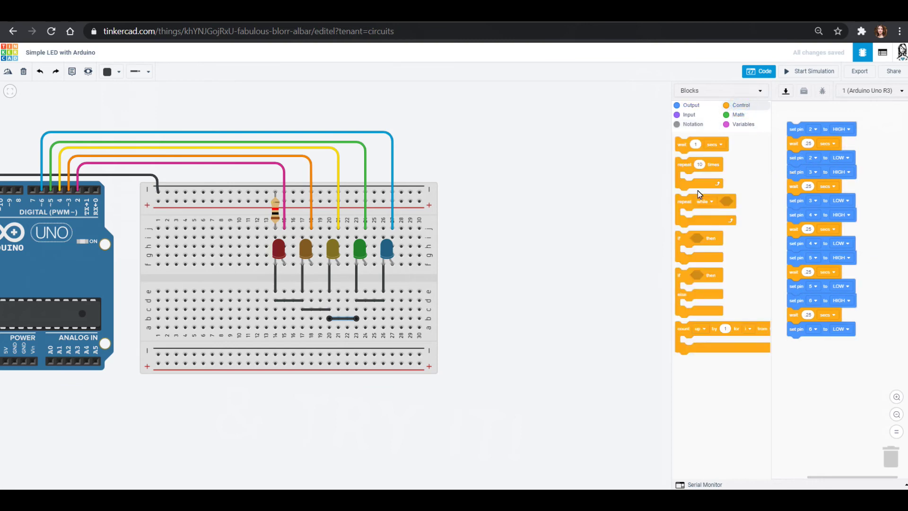
{"action": "left_click_drag", "start_coordinate": [691, 166], "coordinate": [796, 126]}
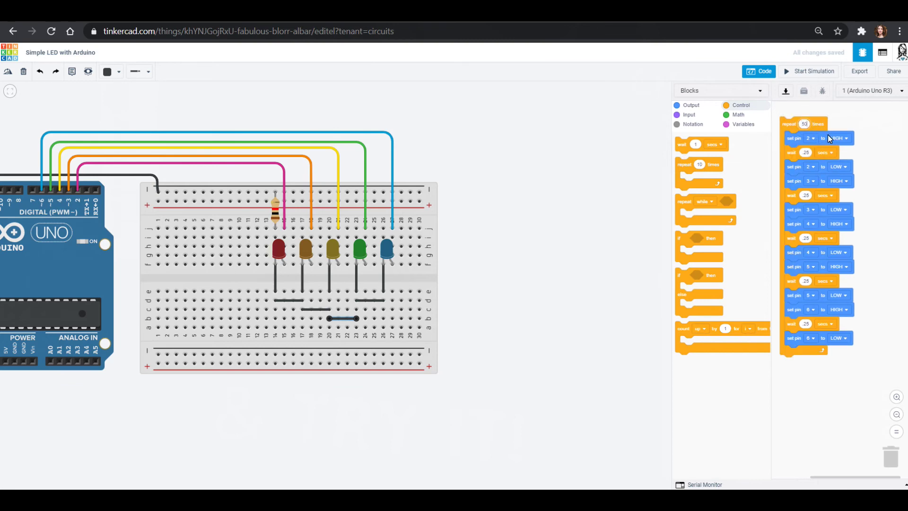
{"action": "left_click", "coordinate": [825, 373]}
{"action": "left_click_drag", "start_coordinate": [793, 130], "coordinate": [795, 123]}
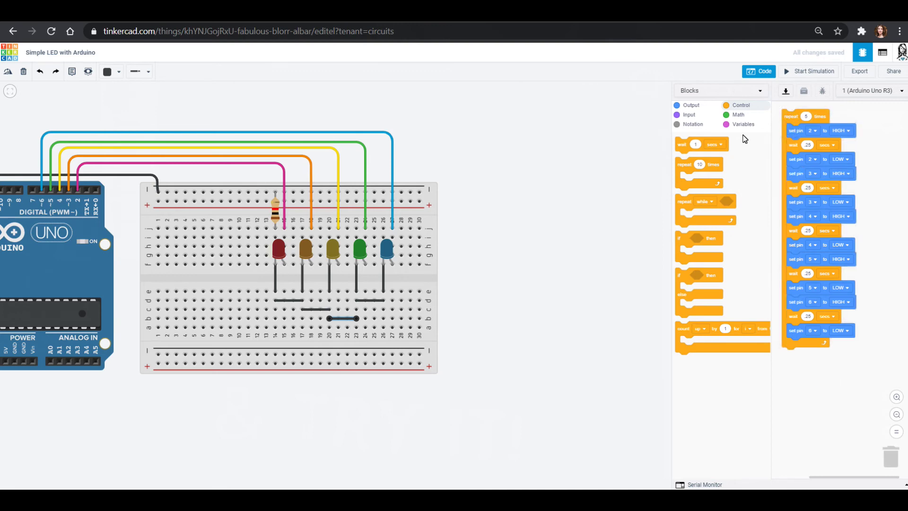
- Add a second repeat block below the first loop and set it to 5 times
{"action": "left_click_drag", "start_coordinate": [685, 172], "coordinate": [791, 373]}
{"action": "left_click", "coordinate": [806, 356]}
{"action": "type", "text": "5"}
{"action": "left_click", "coordinate": [830, 419]}
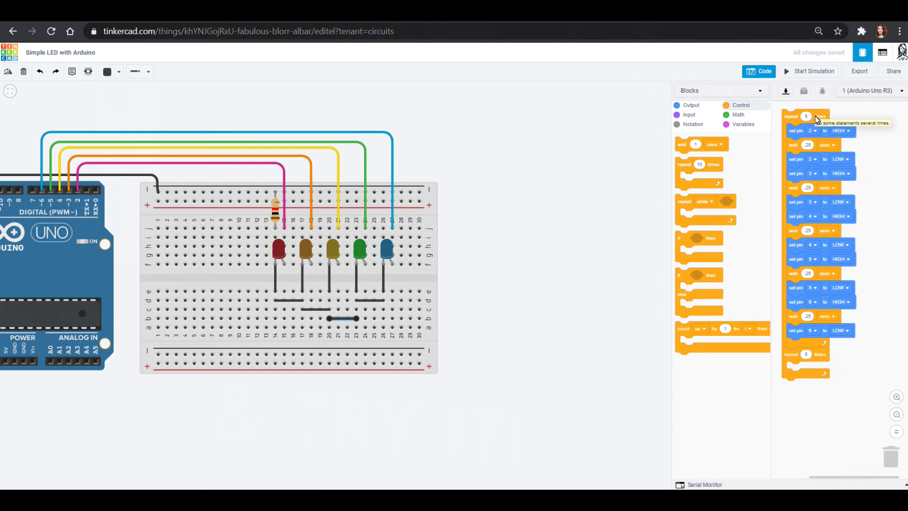
- Add three digital set-pin blocks inside the second repeat loop, setting pins 2, 3 and 4 to HIGH
{"action": "left_click", "coordinate": [691, 106]}
{"action": "left_click_drag", "start_coordinate": [685, 171], "coordinate": [797, 374]}
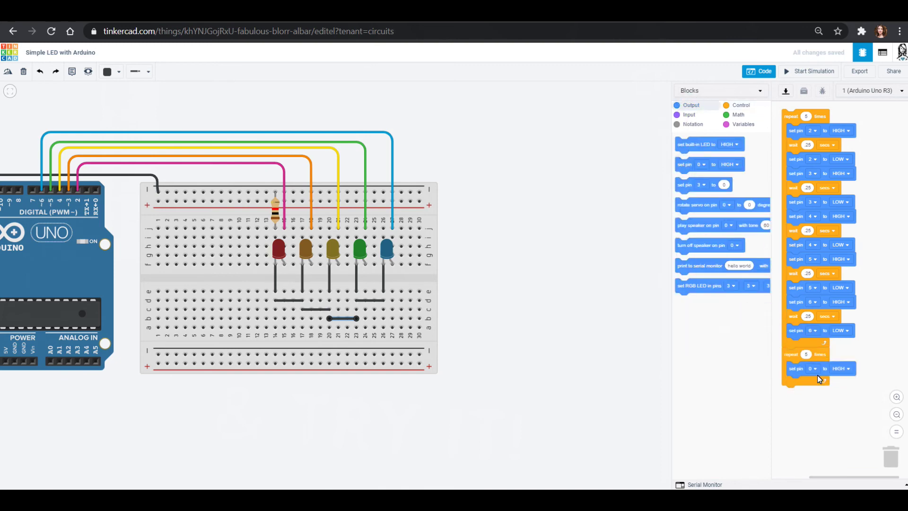
{"action": "left_click", "coordinate": [813, 369]}
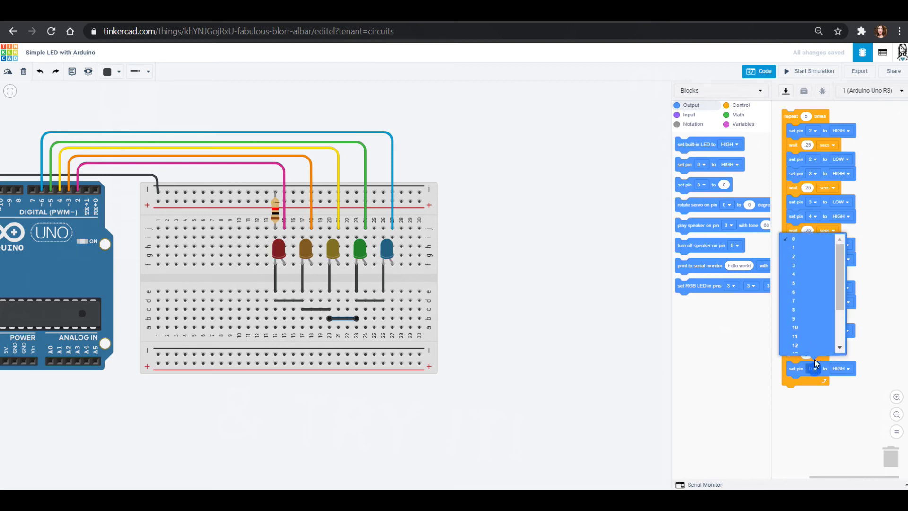
{"action": "left_click", "coordinate": [806, 253]}
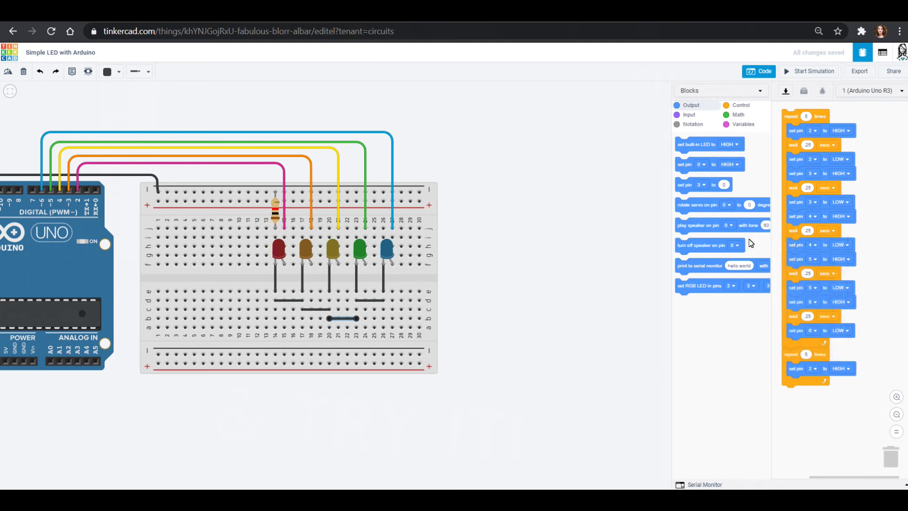
{"action": "left_click_drag", "start_coordinate": [688, 166], "coordinate": [807, 390]}
{"action": "left_click", "coordinate": [813, 383]}
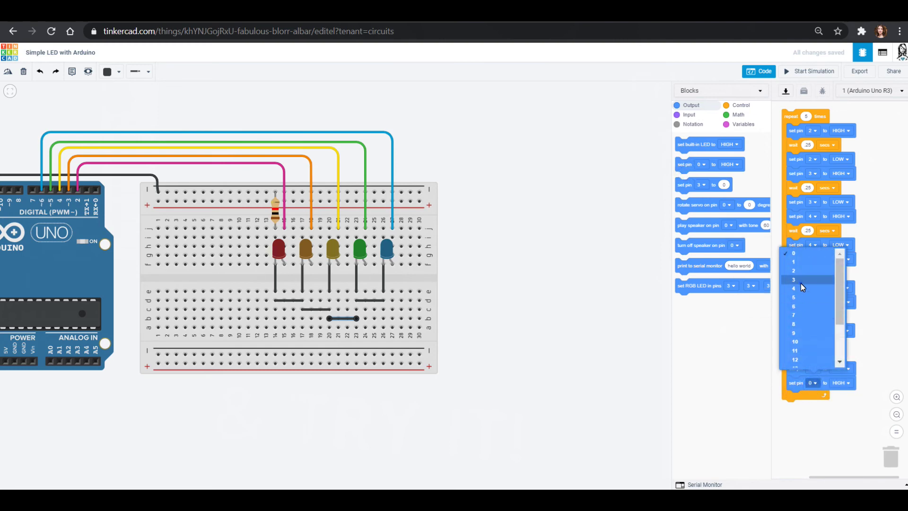
{"action": "left_click", "coordinate": [801, 283]}
{"action": "left_click_drag", "start_coordinate": [683, 169], "coordinate": [802, 398]}
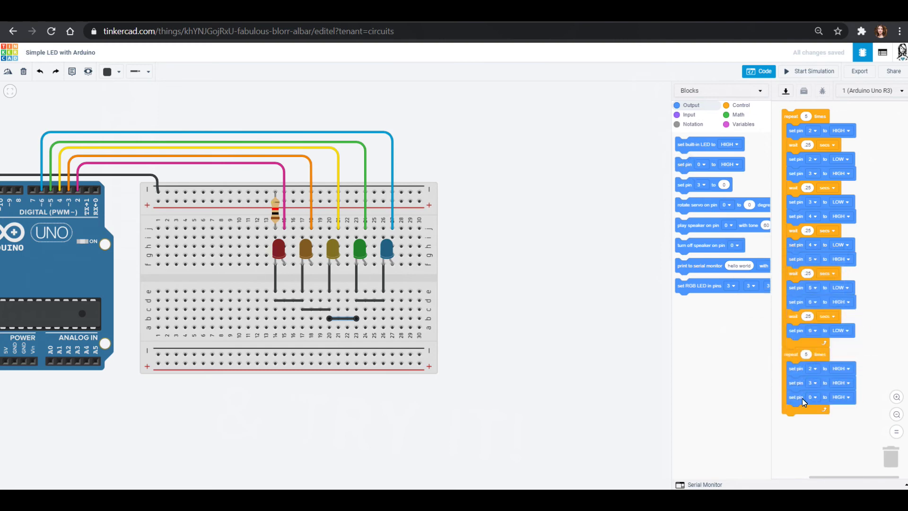
{"action": "left_click", "coordinate": [812, 397]}
{"action": "left_click", "coordinate": [811, 299]}
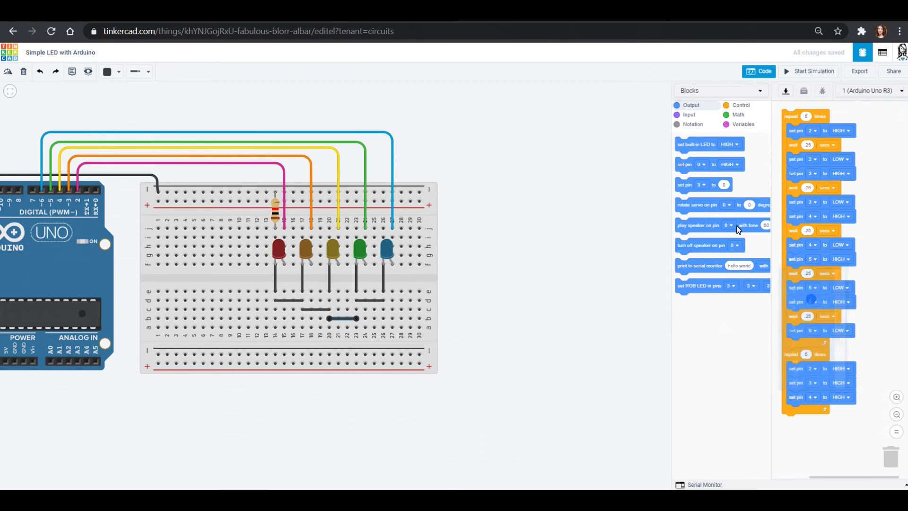
{"action": "left_click_drag", "start_coordinate": [683, 184], "coordinate": [794, 416]}
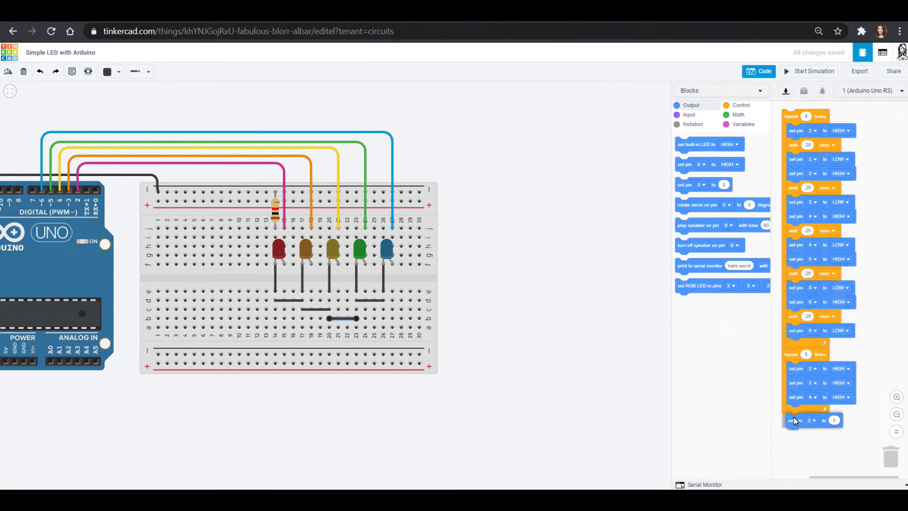
{"action": "left_click", "coordinate": [813, 410]}
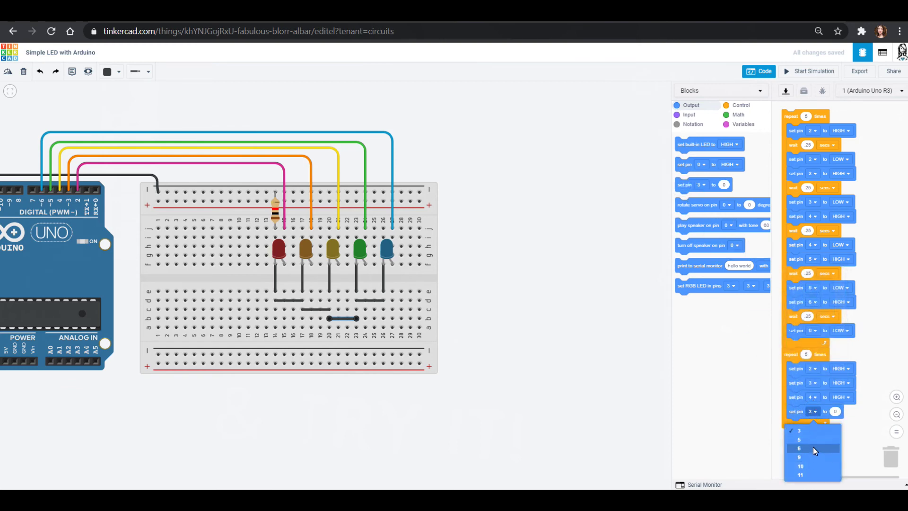
{"action": "left_click", "coordinate": [813, 438]}
{"action": "scroll", "coordinate": [828, 389], "scroll_direction": "down", "scroll_amount": 1}
{"action": "scroll", "coordinate": [827, 387], "scroll_direction": "down", "scroll_amount": 1}
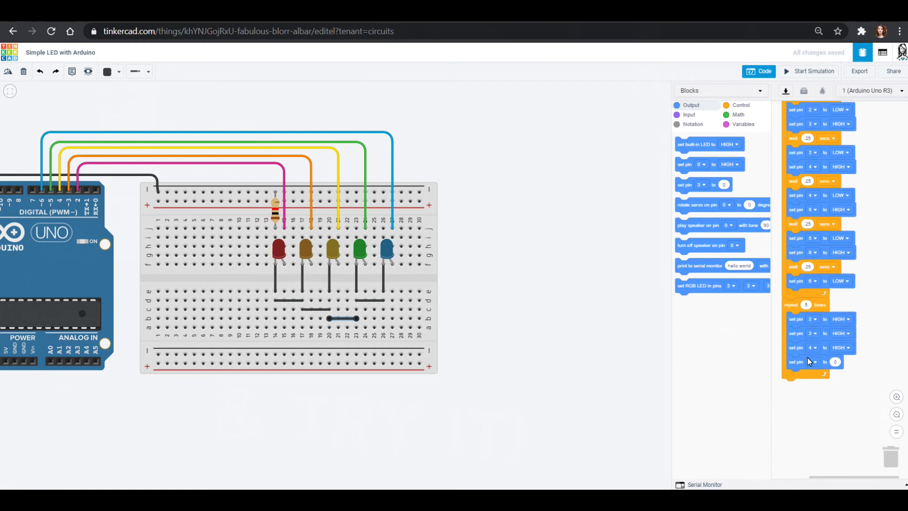
{"action": "left_click_drag", "start_coordinate": [681, 184], "coordinate": [799, 380]}
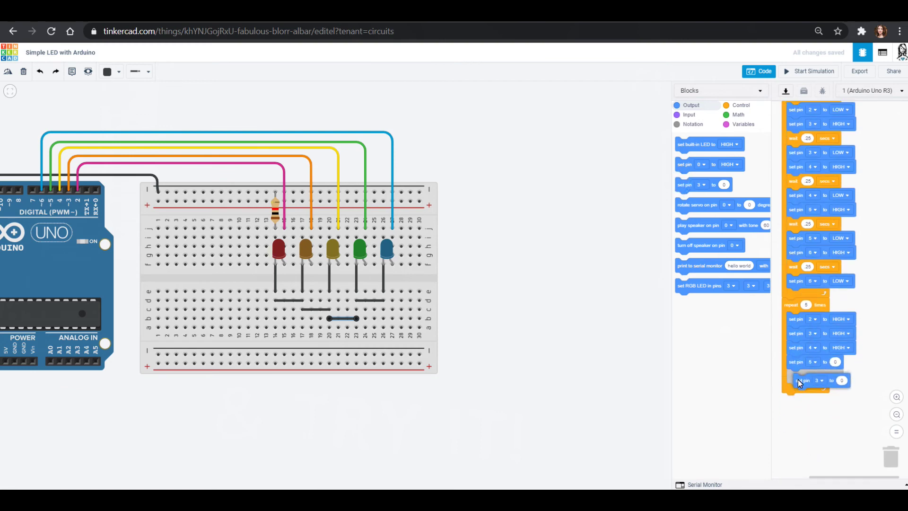
{"action": "left_click", "coordinate": [816, 376]}
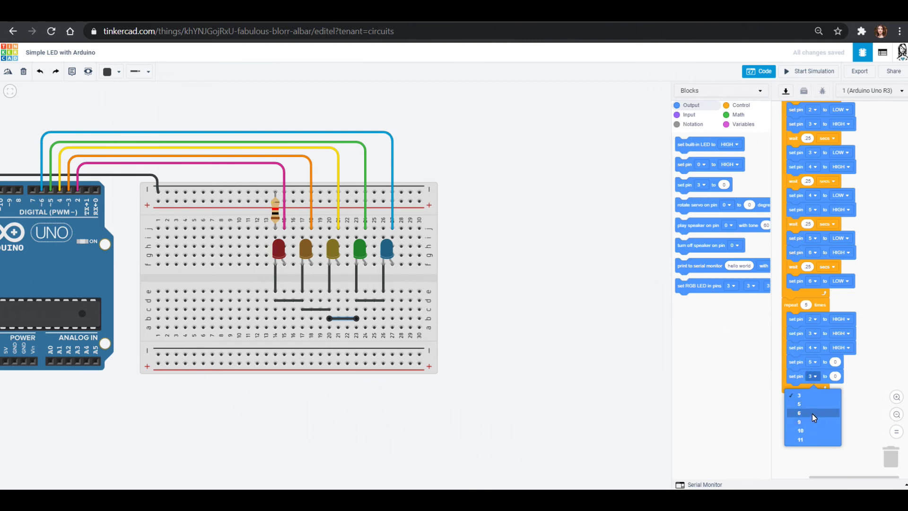
{"action": "left_click", "coordinate": [813, 414]}
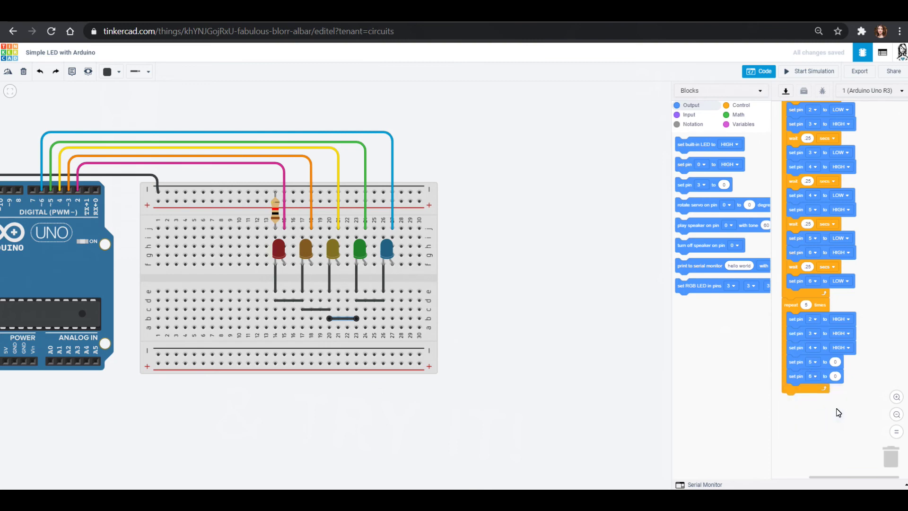
{"action": "left_click", "coordinate": [835, 362]}
{"action": "left_click_drag", "start_coordinate": [799, 371], "coordinate": [711, 381]}
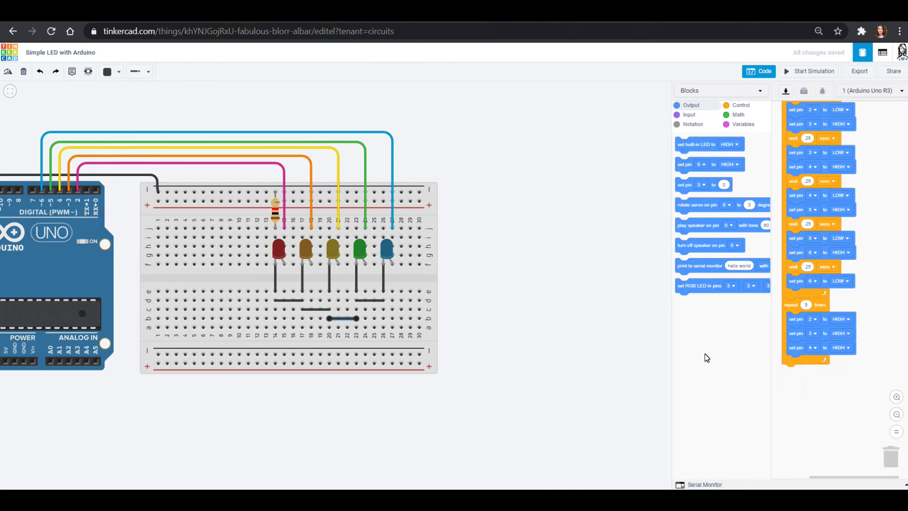
- Add two more digital set-pin blocks to the second loop, setting pins 5 and 6 to HIGH
{"action": "left_click_drag", "start_coordinate": [698, 171], "coordinate": [814, 361]}
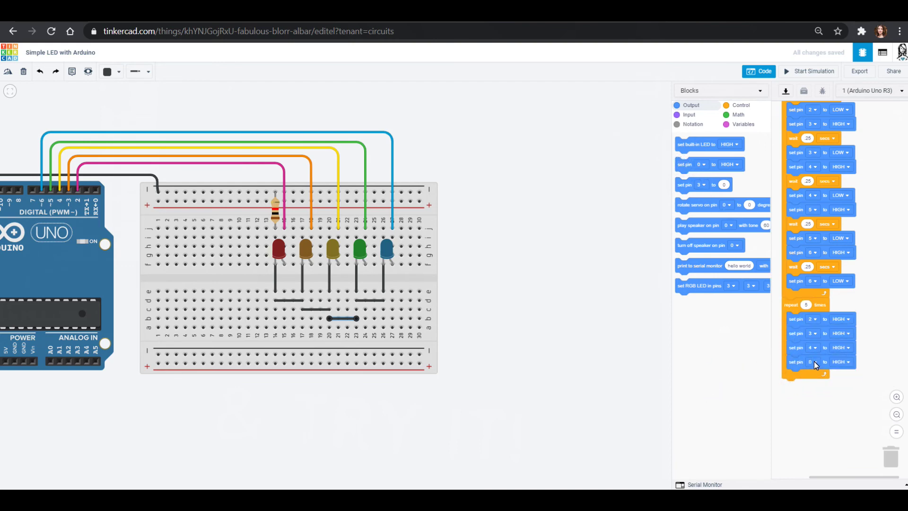
{"action": "left_click", "coordinate": [814, 362]}
{"action": "left_click", "coordinate": [807, 271]}
{"action": "left_click_drag", "start_coordinate": [685, 146], "coordinate": [589, 374]}
{"action": "left_click_drag", "start_coordinate": [684, 170], "coordinate": [799, 378]}
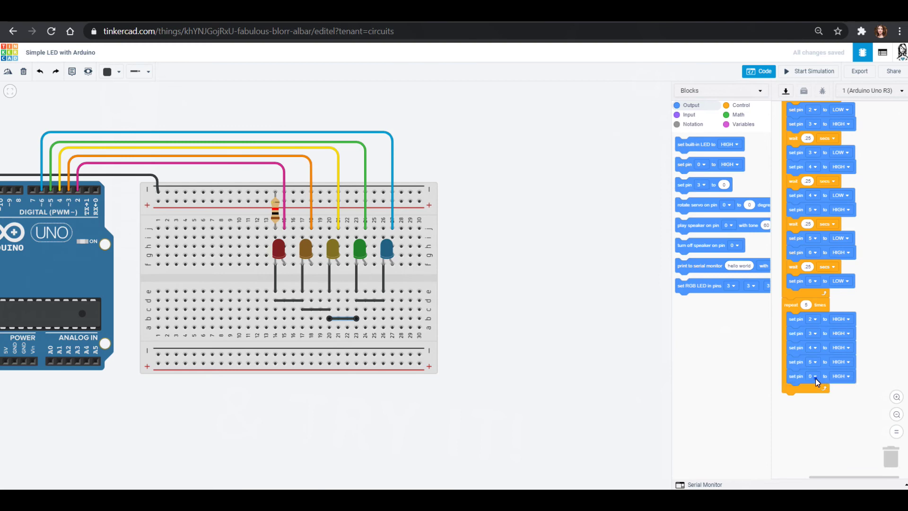
{"action": "left_click", "coordinate": [815, 378]}
{"action": "left_click", "coordinate": [804, 298]}
- Add a wait block of .25 secs below the pin 6 HIGH block in the second loop
{"action": "left_click", "coordinate": [735, 105]}
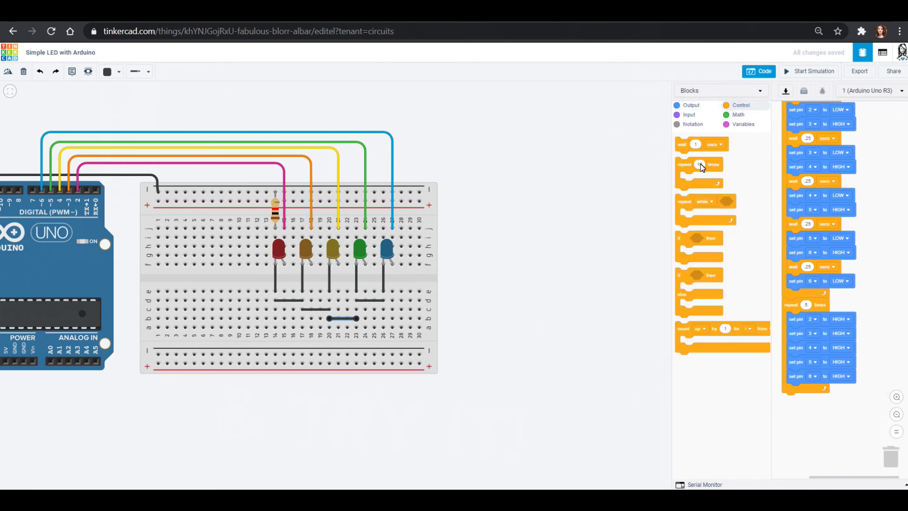
{"action": "left_click_drag", "start_coordinate": [686, 144], "coordinate": [800, 397]}
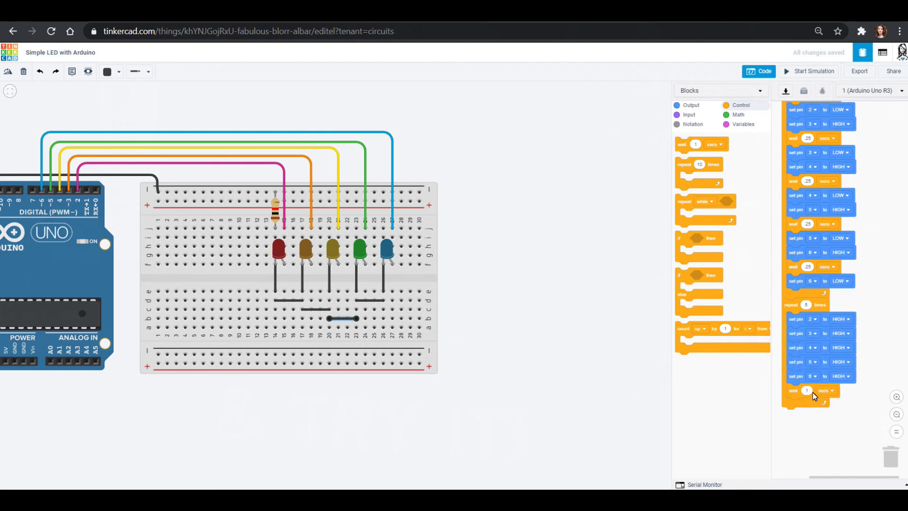
{"action": "left_click", "coordinate": [807, 392]}
{"action": "type", "text": ".25"}
{"action": "left_click", "coordinate": [832, 440]}
- Duplicate the second loop's pin 2 to 6 blocks with their wait, and attach the copy below the existing wait block
{"action": "right_click", "coordinate": [798, 324]}
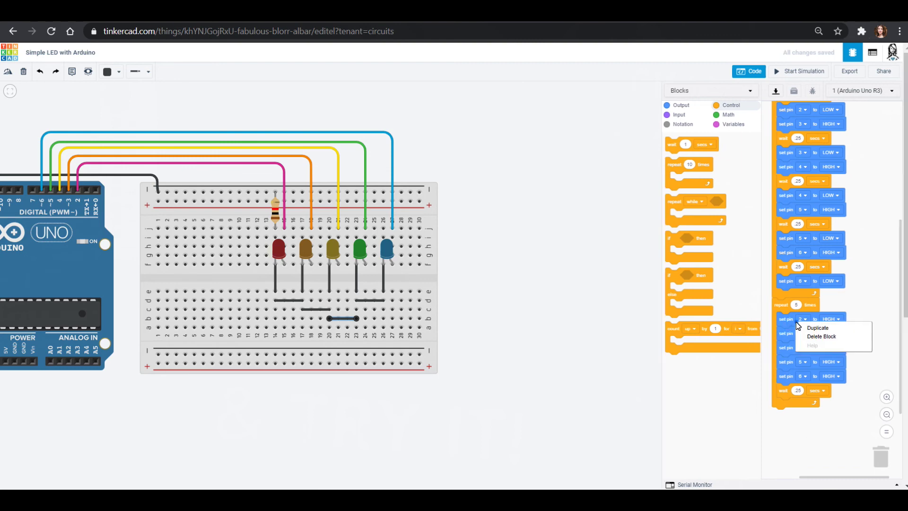
{"action": "left_click", "coordinate": [811, 328]}
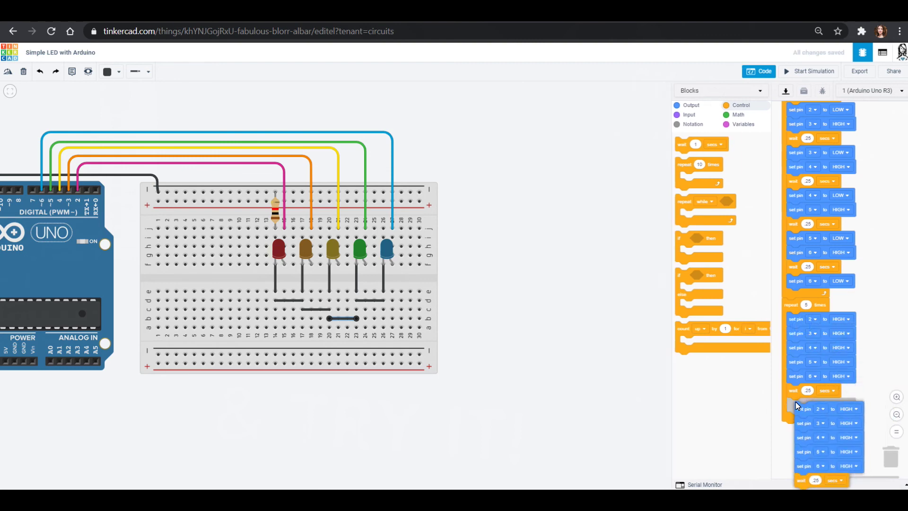
{"action": "left_click", "coordinate": [796, 402]}
- Set pins 2, 3, 4, 5 and 6 to LOW in the duplicated group of blocks
{"action": "scroll", "coordinate": [804, 396], "scroll_direction": "down", "scroll_amount": 3}
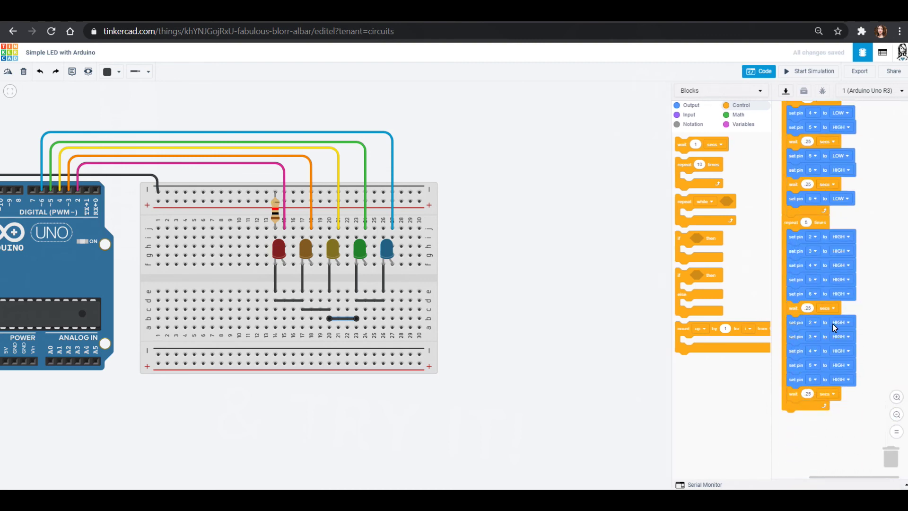
{"action": "left_click", "coordinate": [839, 325]}
{"action": "left_click", "coordinate": [836, 352]}
{"action": "left_click", "coordinate": [839, 336]}
{"action": "left_click", "coordinate": [841, 364]}
{"action": "left_click", "coordinate": [841, 350]}
{"action": "left_click", "coordinate": [847, 379]}
{"action": "left_click", "coordinate": [842, 365]}
{"action": "left_click", "coordinate": [847, 393]}
{"action": "left_click", "coordinate": [842, 380]}
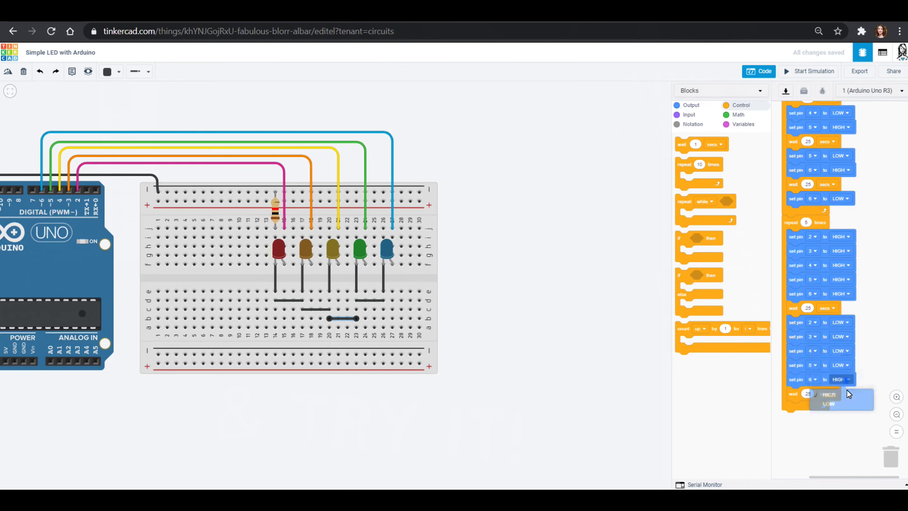
{"action": "left_click", "coordinate": [847, 409]}
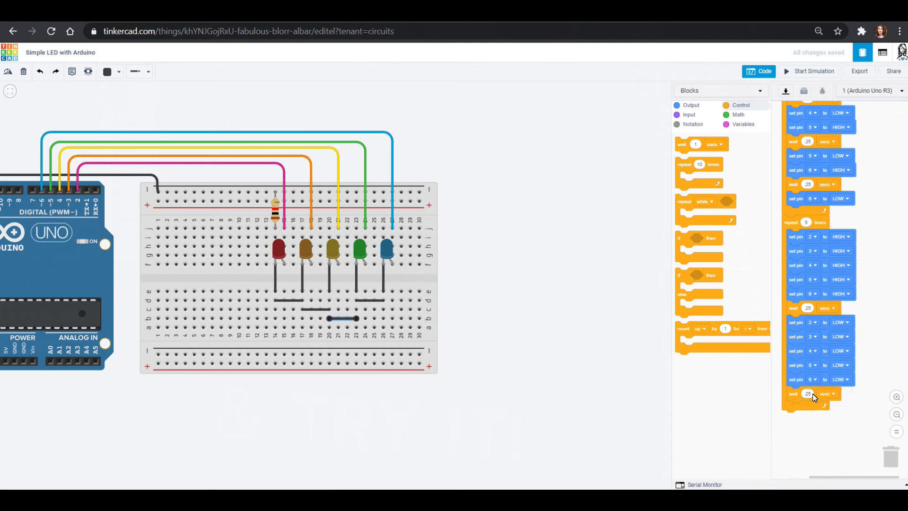
- Run the simulation to check both LED patterns, and stop it
{"action": "scroll", "coordinate": [869, 394], "scroll_direction": "up", "scroll_amount": 2}
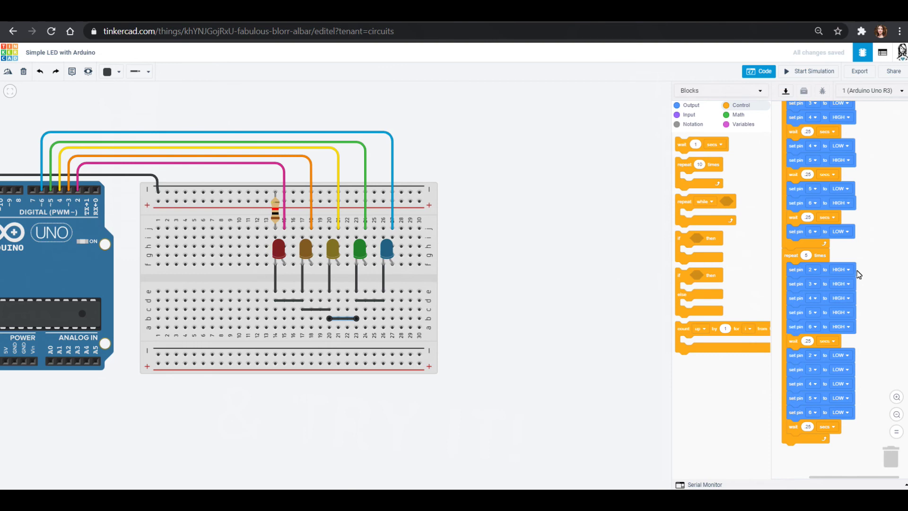
{"action": "scroll", "coordinate": [833, 393], "scroll_direction": "up", "scroll_amount": 7}
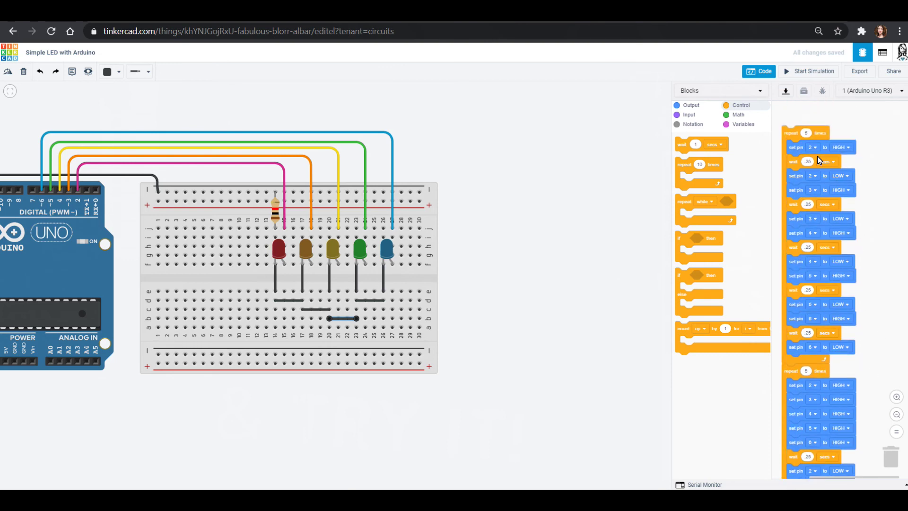
{"action": "left_click", "coordinate": [799, 70]}
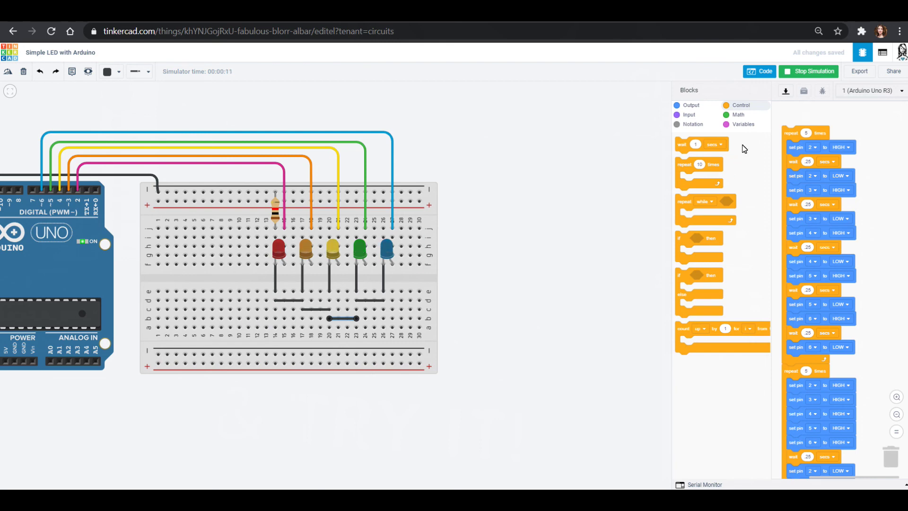
{"action": "left_click", "coordinate": [793, 73]}
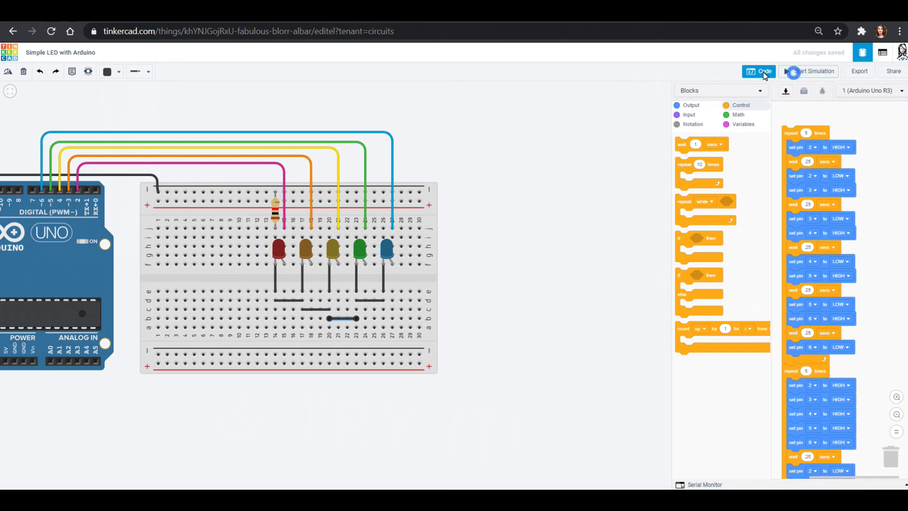
- Switch the code editor to Blocks + Text and examine the digitalWrite, delay, pinMode and for-loop lines of the generated C++ code
{"action": "left_click", "coordinate": [746, 90]}
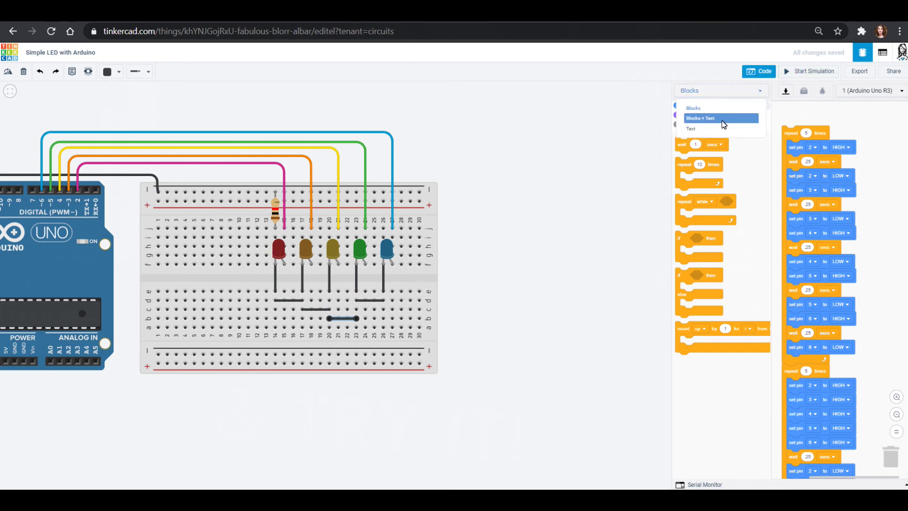
{"action": "left_click", "coordinate": [724, 124]}
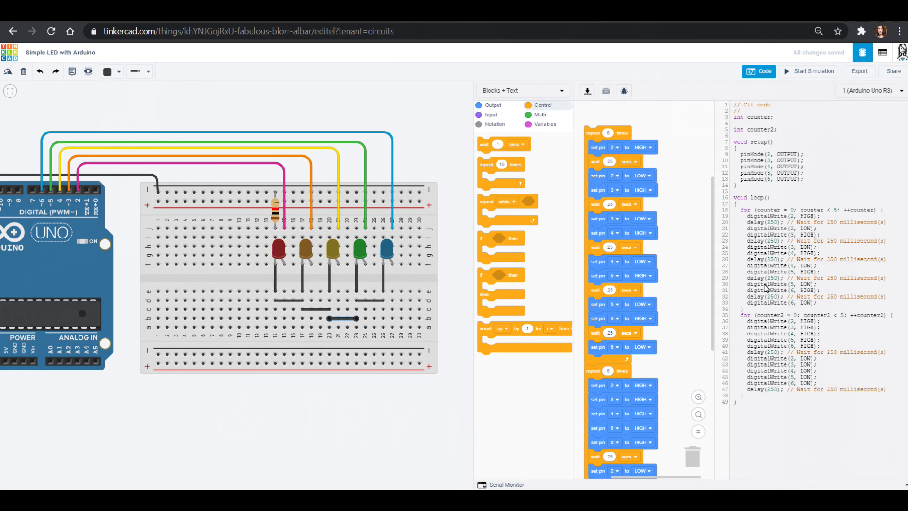
{"action": "left_click_drag", "start_coordinate": [746, 325], "coordinate": [789, 325]}
{"action": "left_click_drag", "start_coordinate": [745, 222], "coordinate": [787, 225]}
{"action": "left_click_drag", "start_coordinate": [812, 181], "coordinate": [737, 155]}
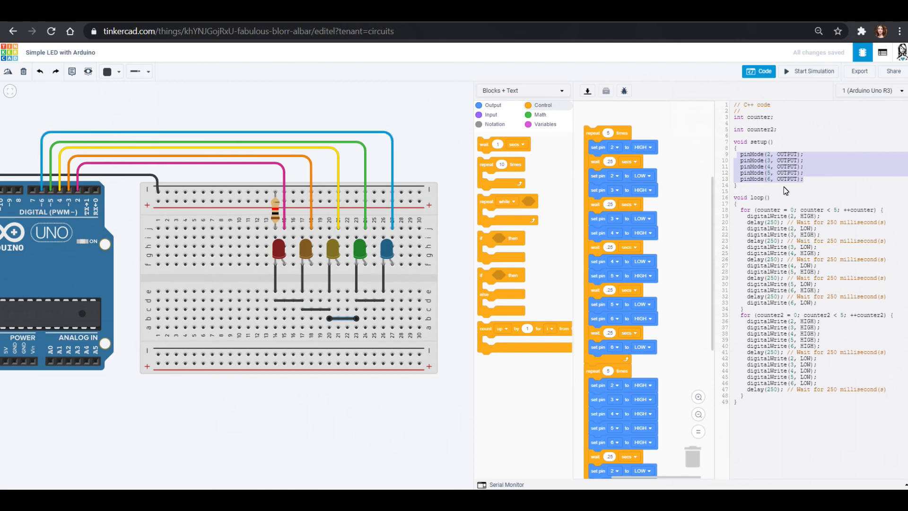
{"action": "left_click_drag", "start_coordinate": [739, 209], "coordinate": [885, 212]}
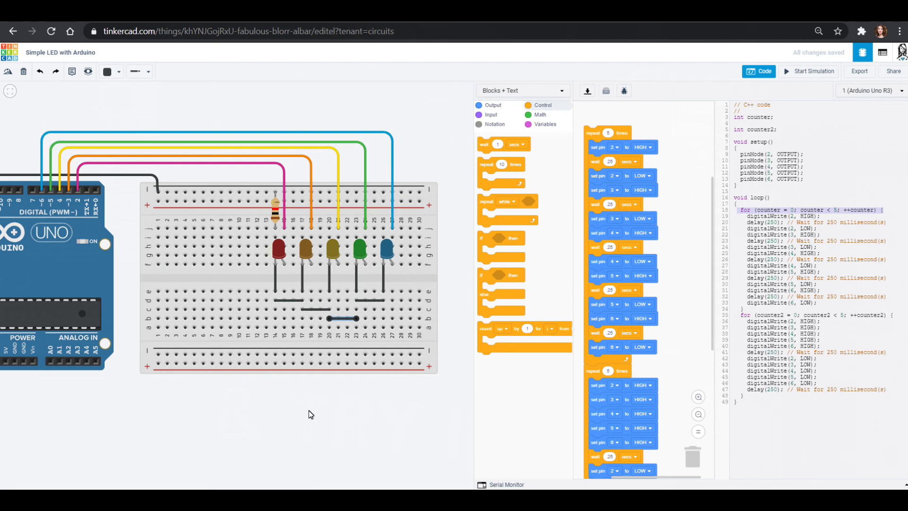
{"action": "left_click", "coordinate": [785, 424]}
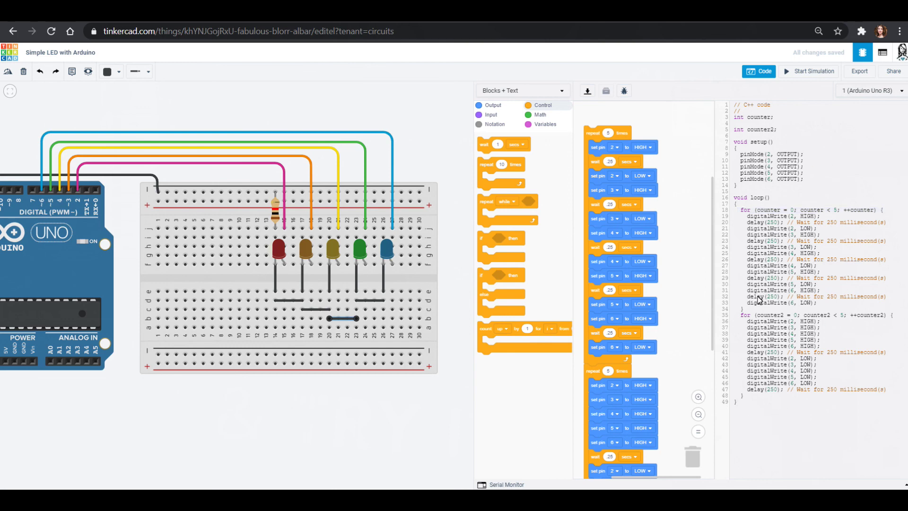